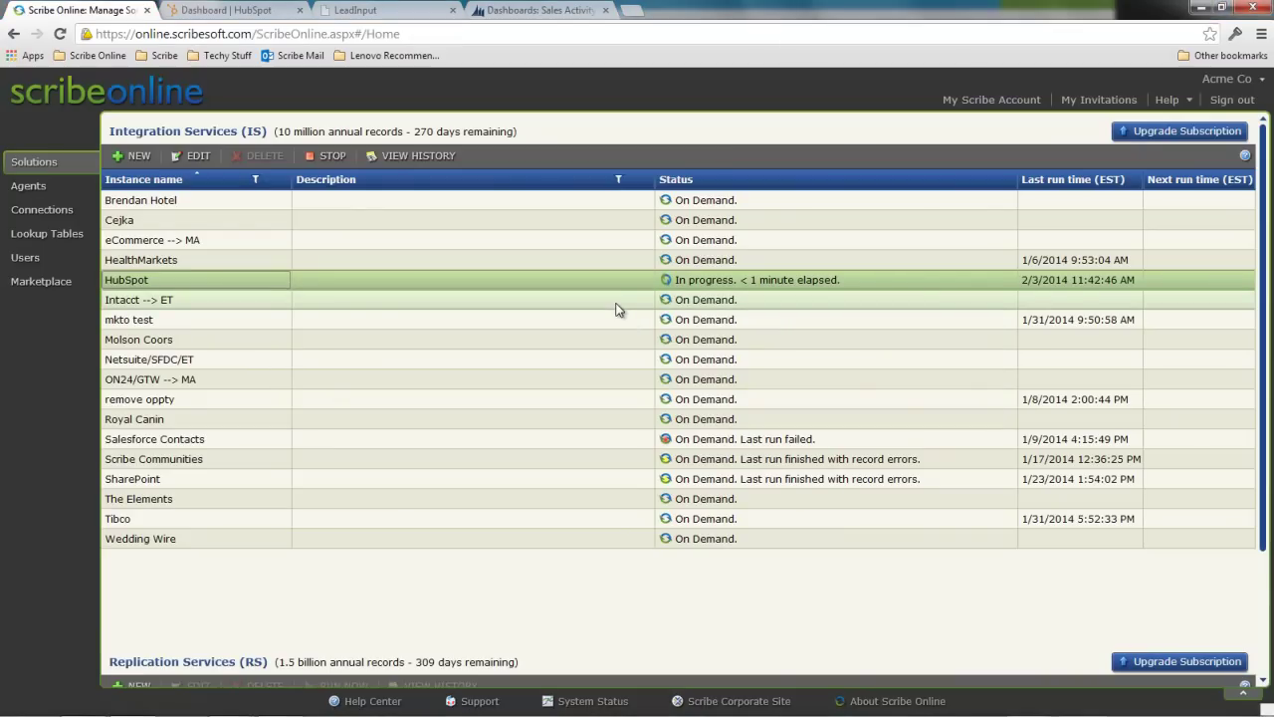
Submit the LeadInput form, check the new contact under HubSpot Partner > Contacts, then view the CRM dashboard
left_click(398, 10)
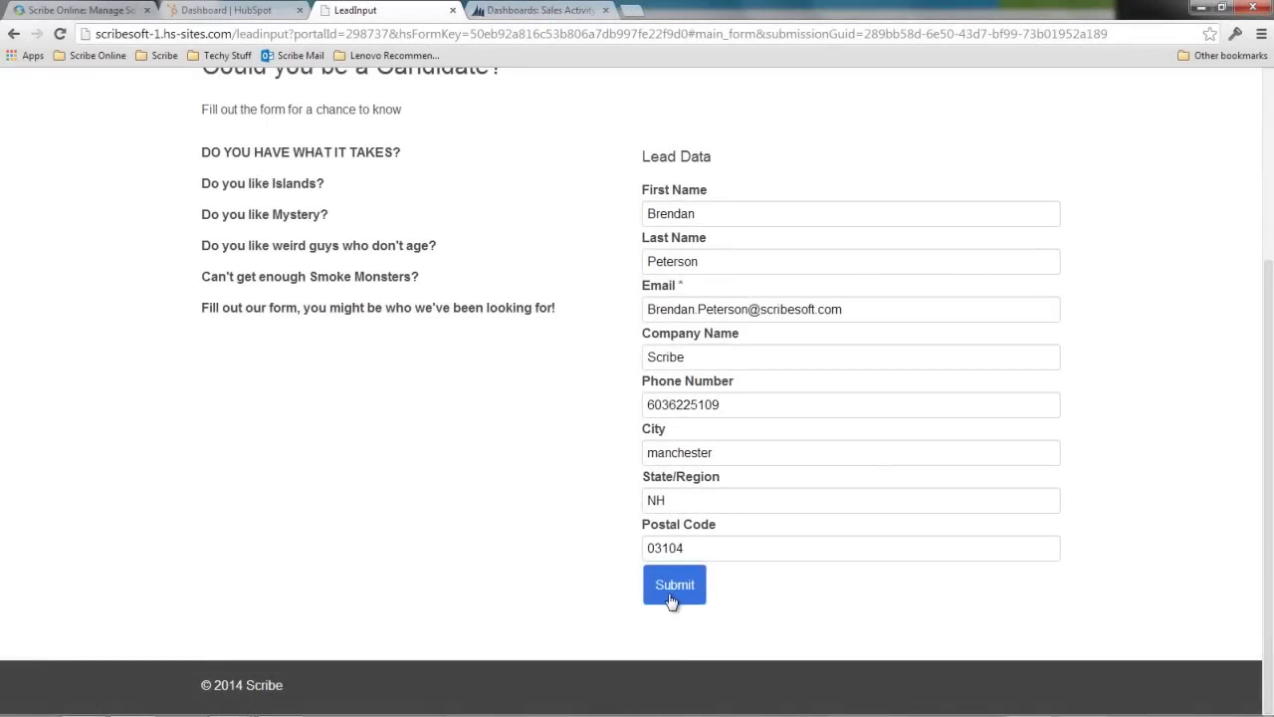
left_click(674, 587)
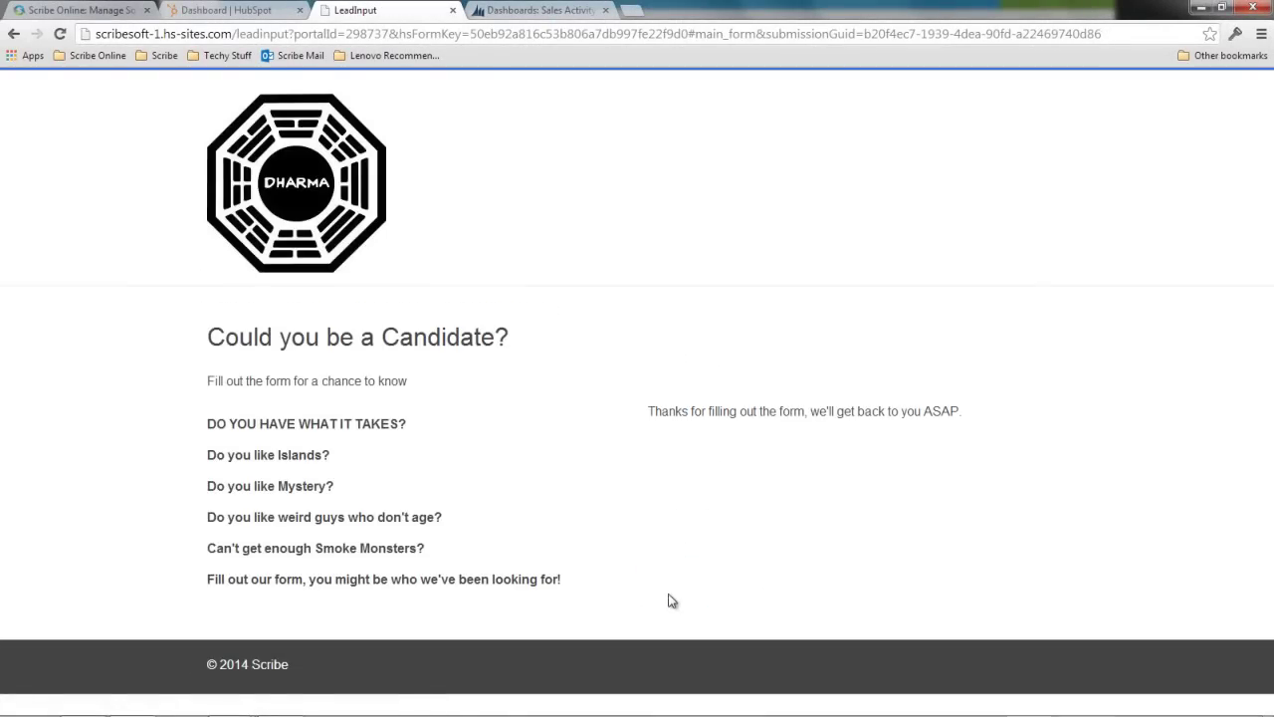
left_click(200, 10)
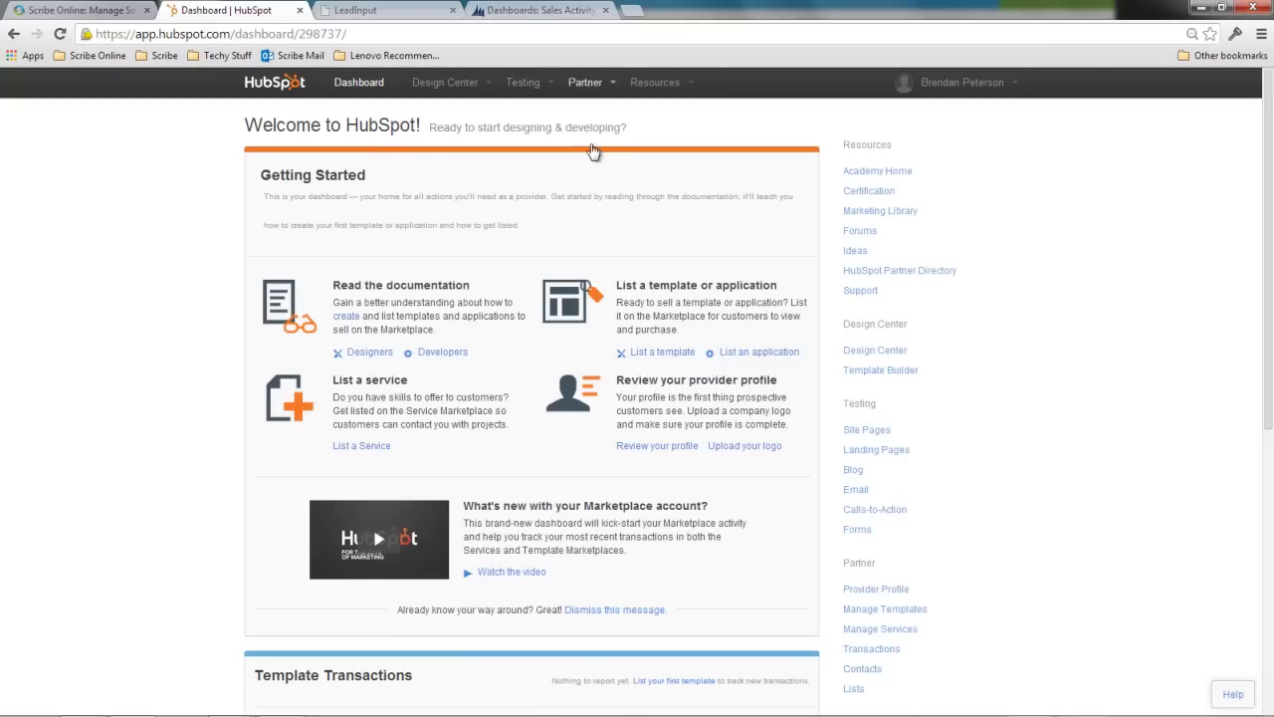
left_click(587, 83)
left_click(587, 203)
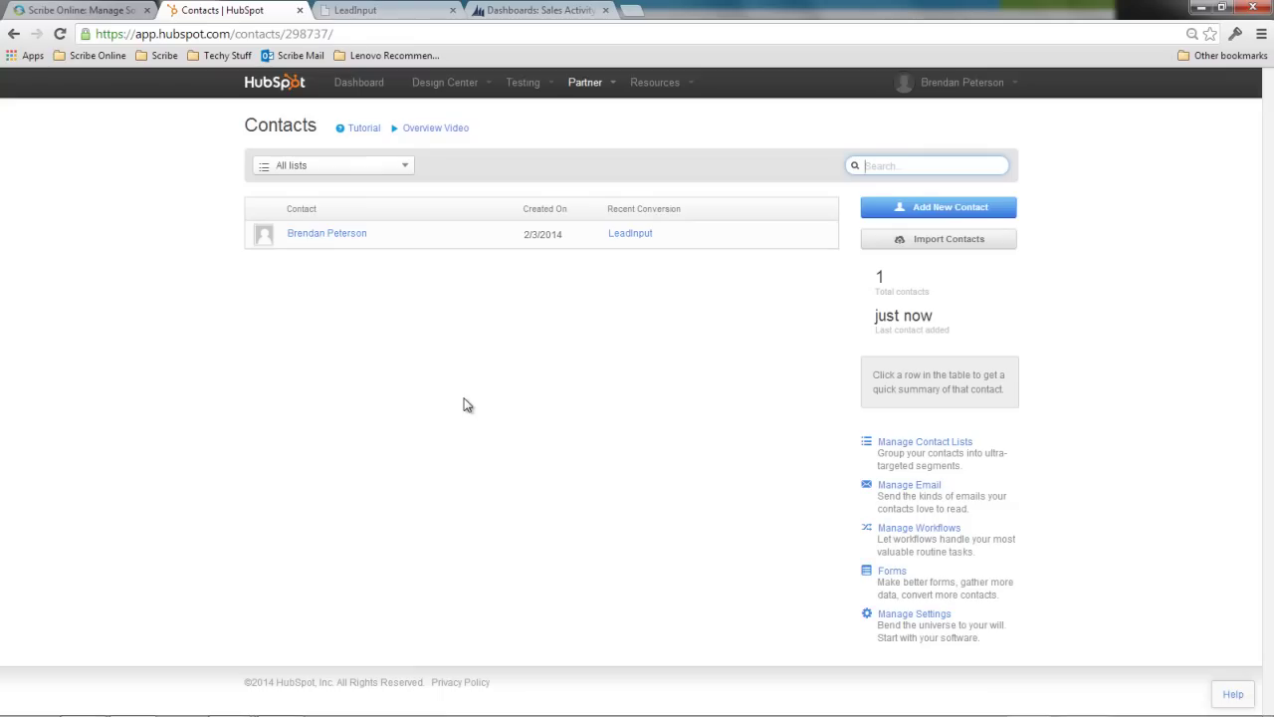
left_click(551, 11)
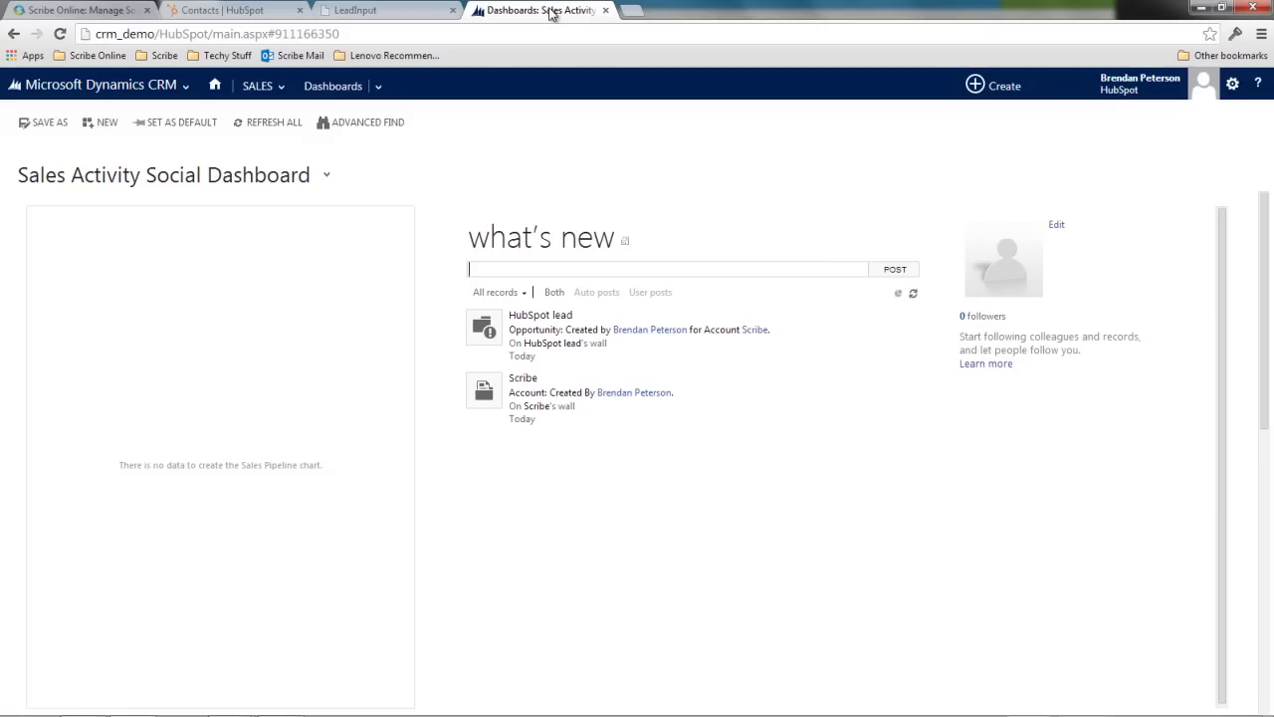
Qualify the synced lead from Sales > Leads past the duplicate warning, then list Active Contacts
left_click(270, 86)
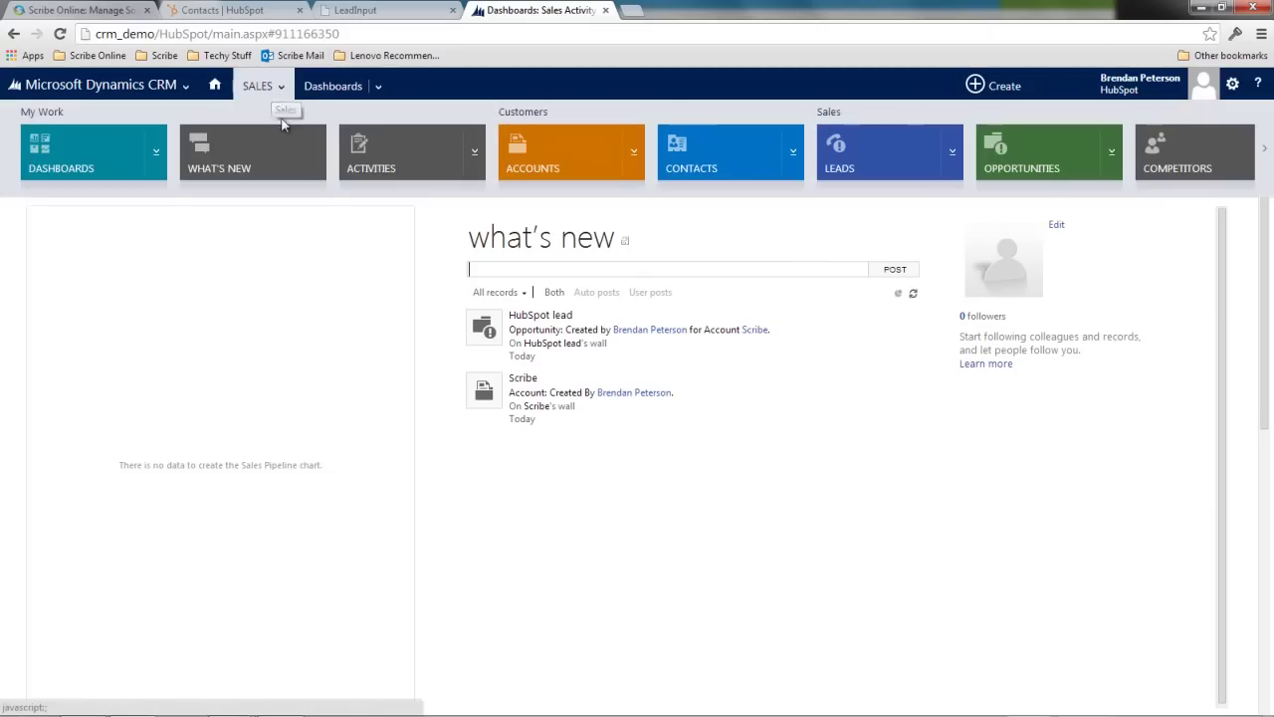
left_click(862, 152)
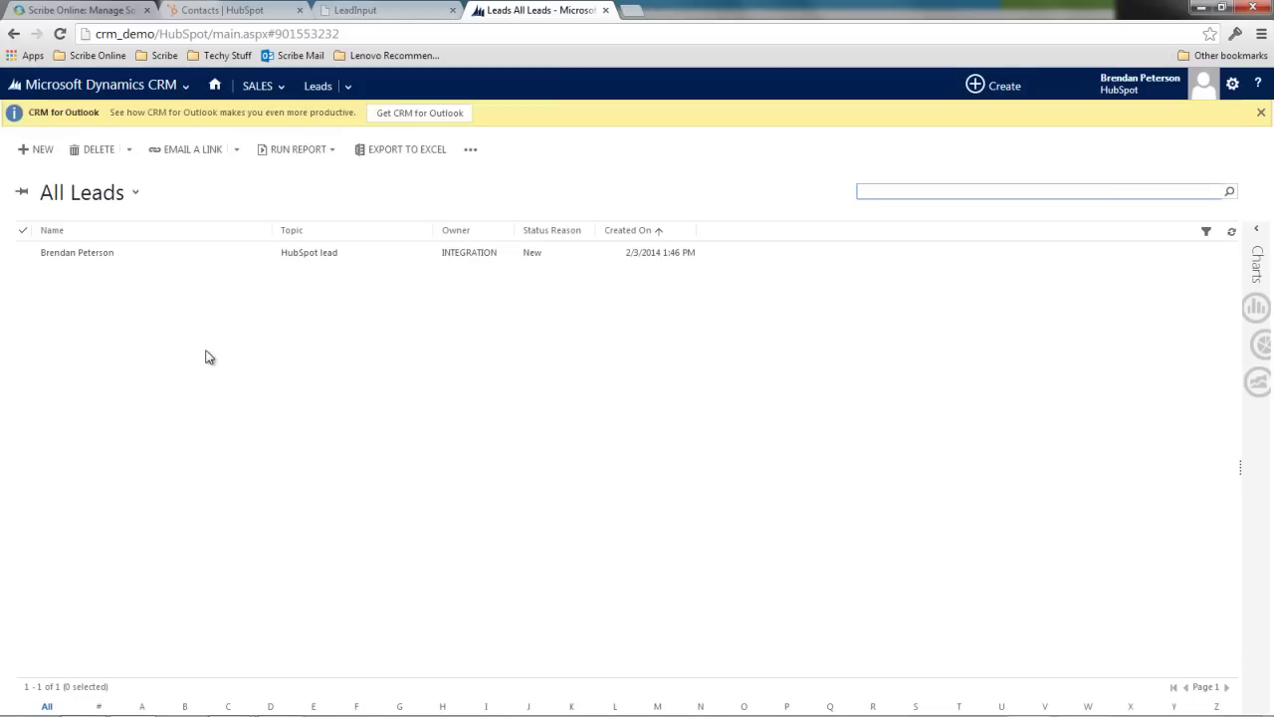
left_click(96, 253)
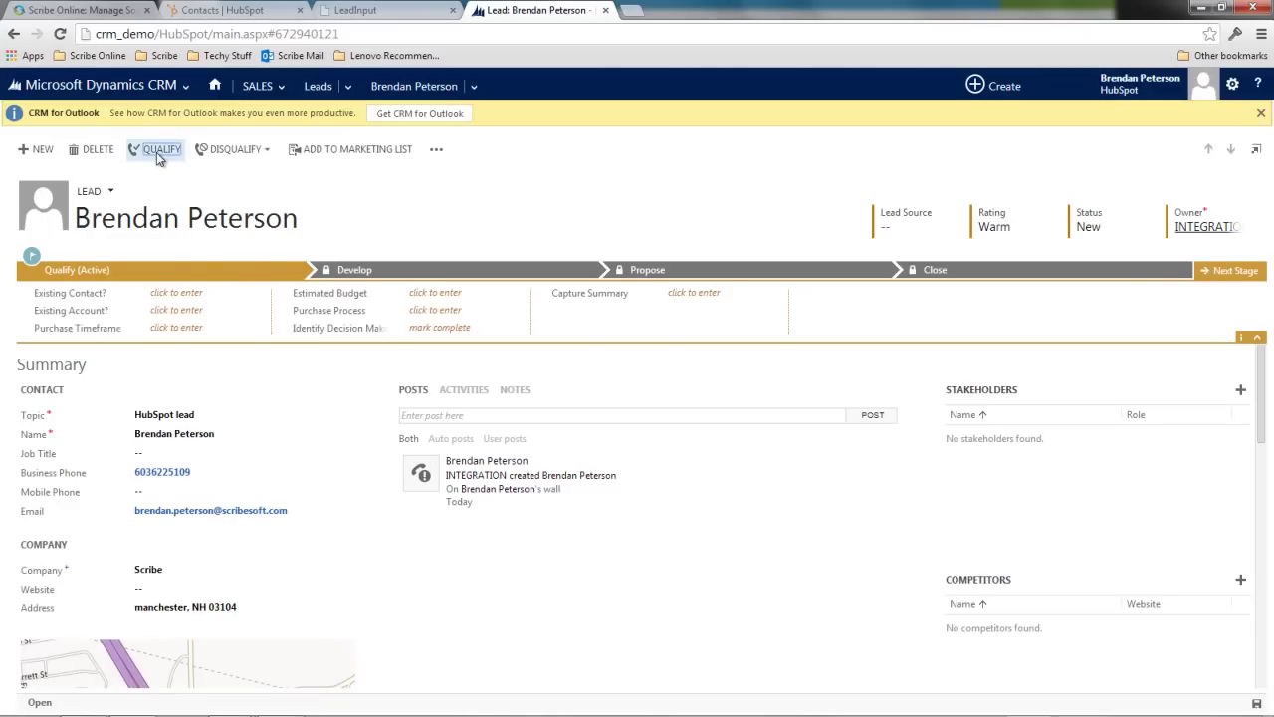
left_click(156, 151)
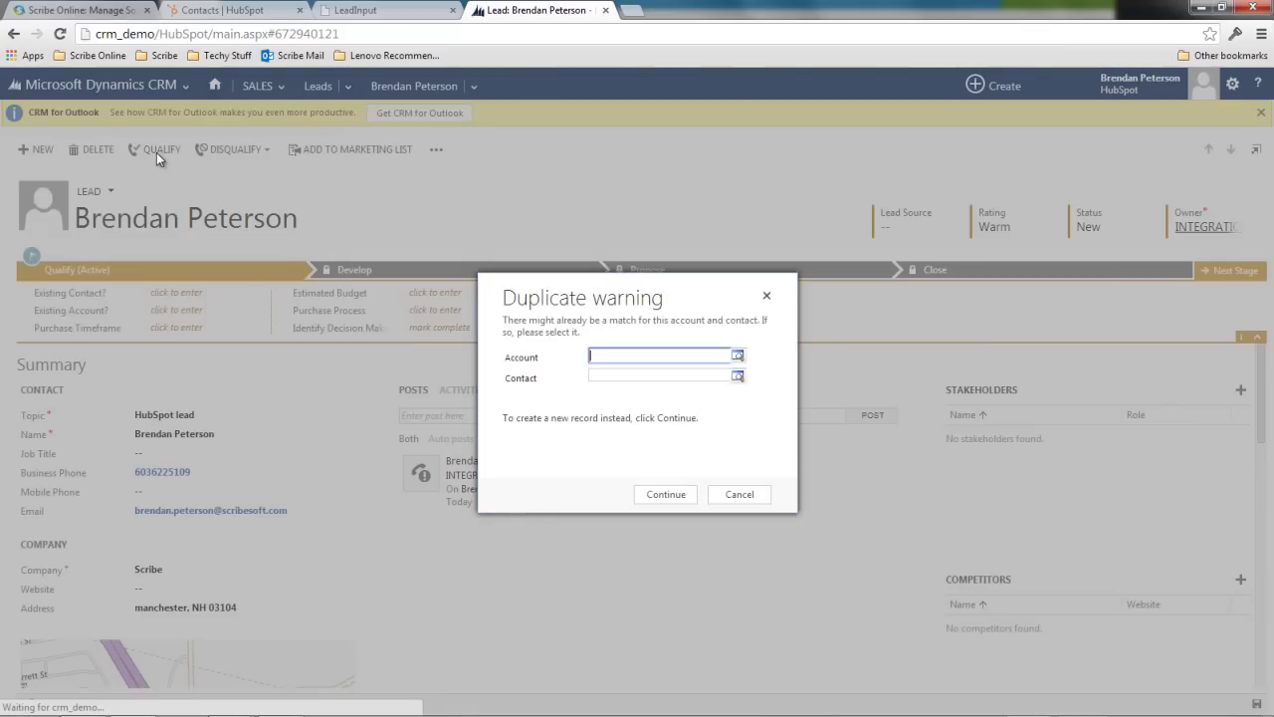
left_click(666, 495)
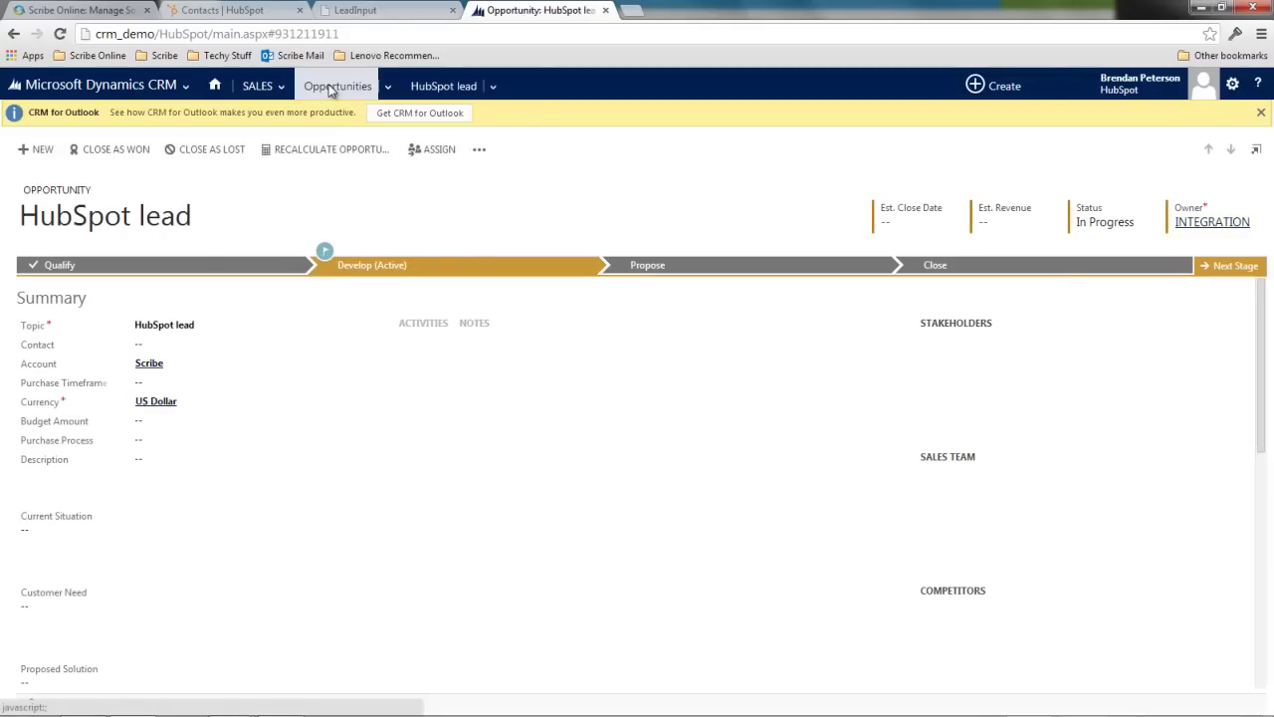
left_click(261, 87)
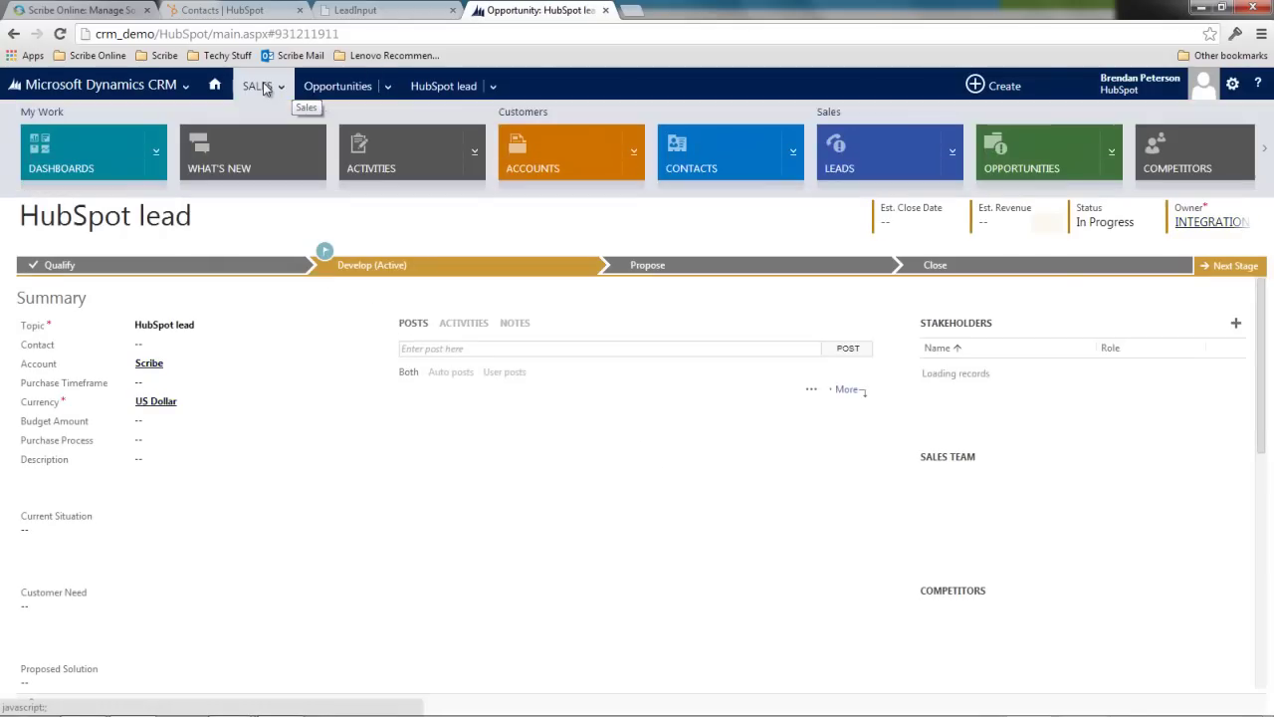
left_click(688, 155)
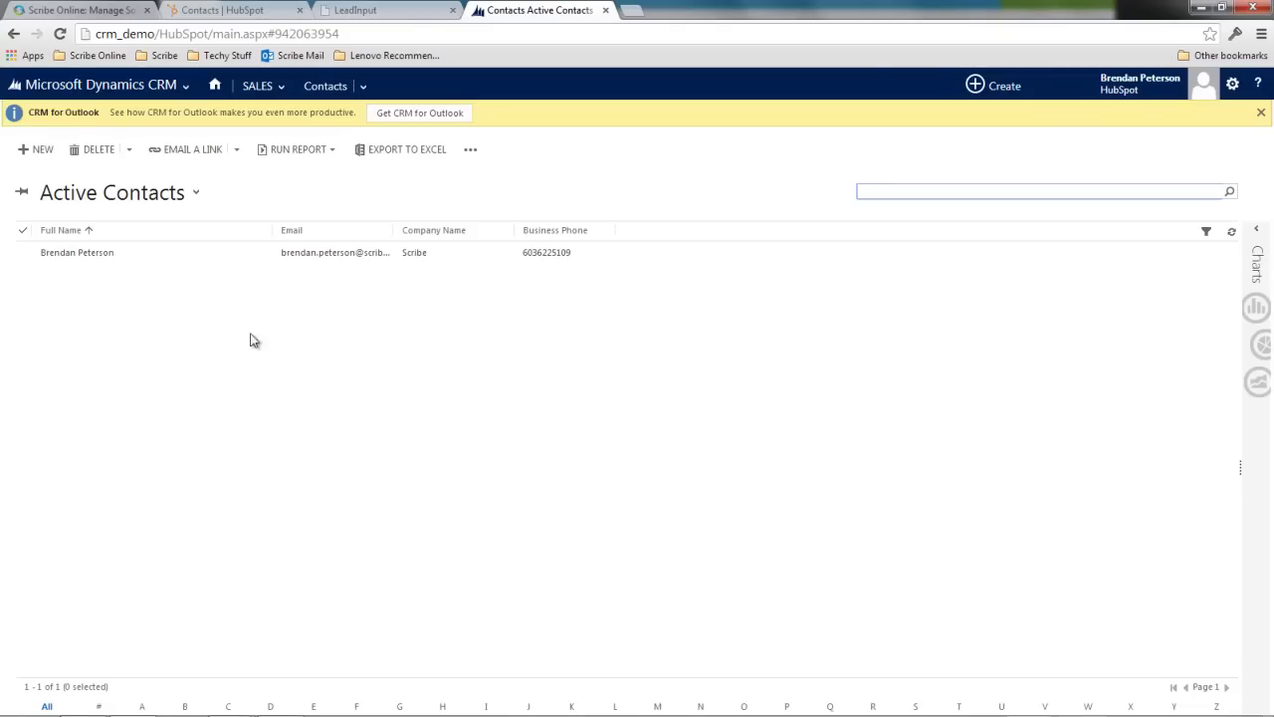
Add opportunity 'Looking to get some Software' to the contact: budget 15000, estimated revenue, close 2/28/2014
left_click(86, 258)
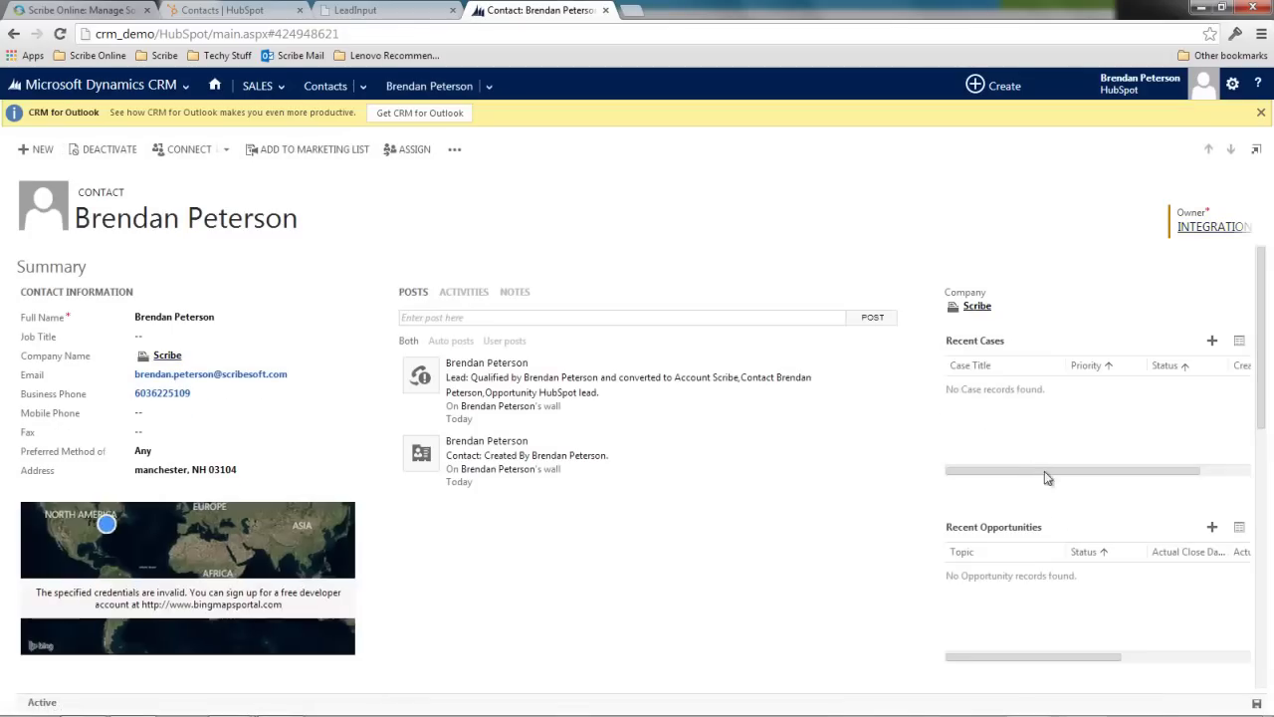
left_click(1213, 527)
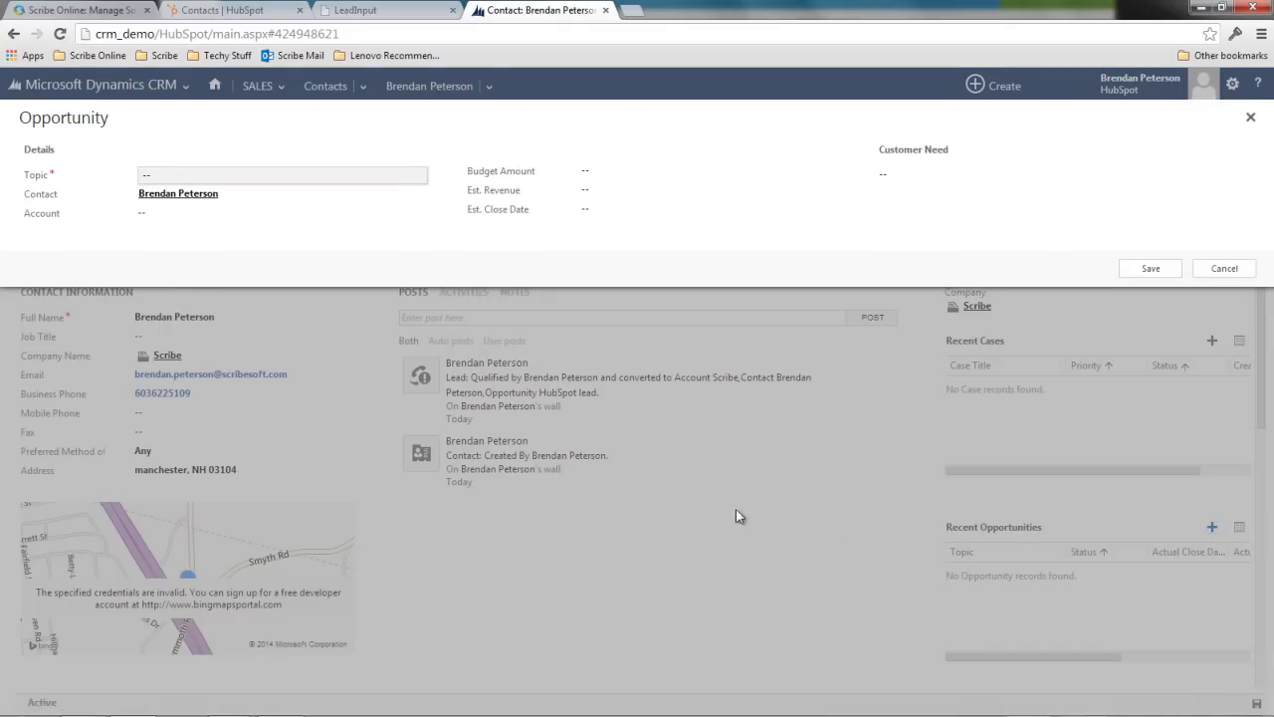
left_click(232, 177)
type("Looking to get some Software")
left_click(603, 171)
type("15000")
key("Tab")
type("25000")
key("Tab")
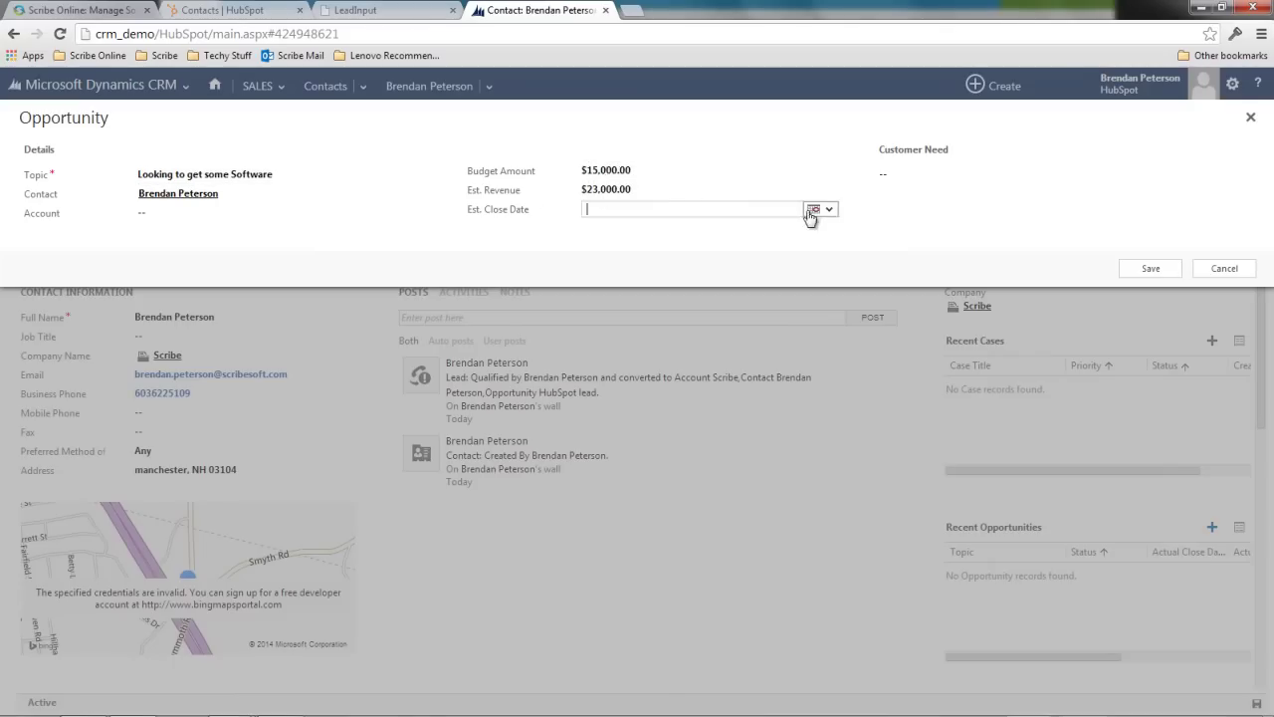
left_click(812, 213)
left_click(962, 262)
left_click(1144, 325)
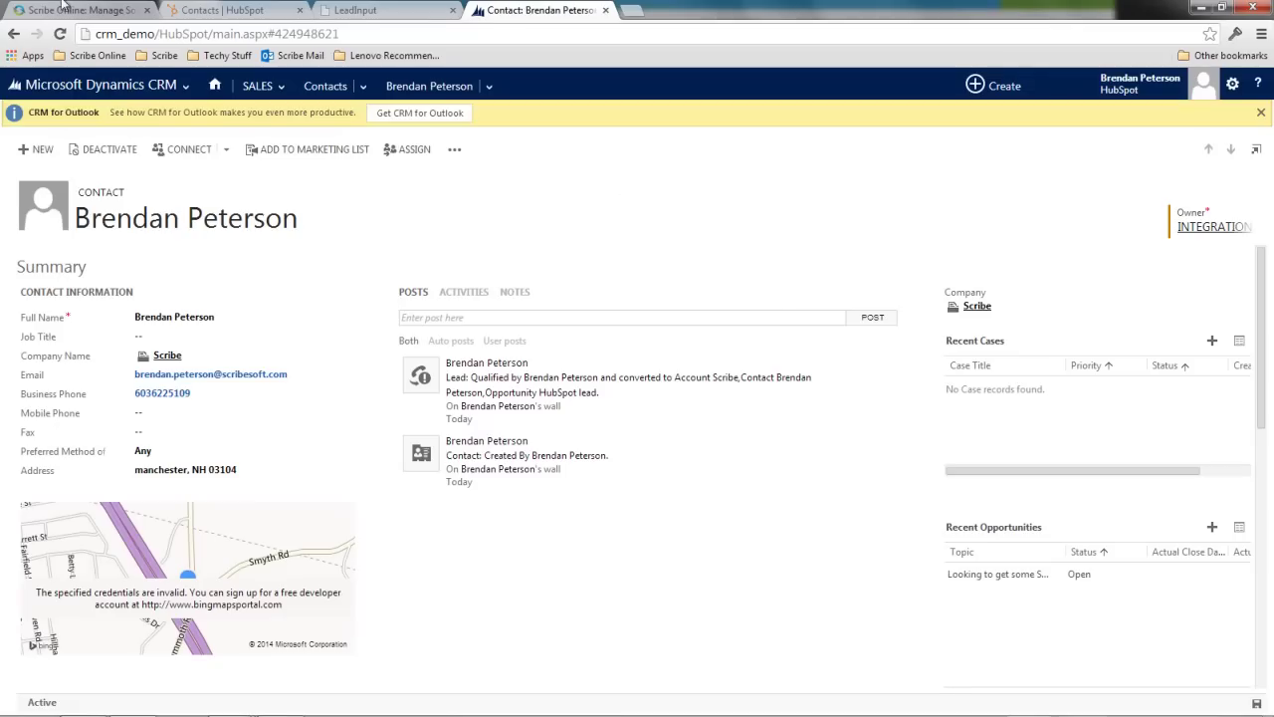
Check the HubSpot contact's properties for Lifecycle Stage Opportunity, then return to the CRM contact
left_click(216, 8)
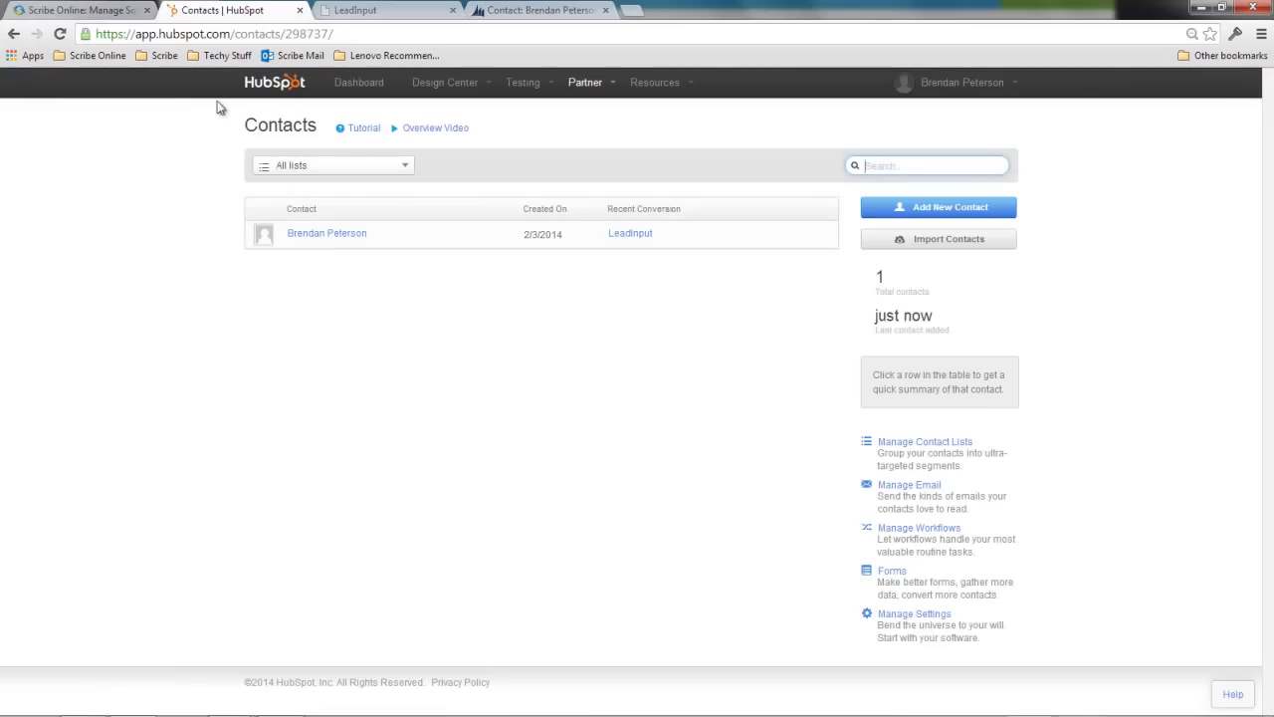
left_click(584, 88)
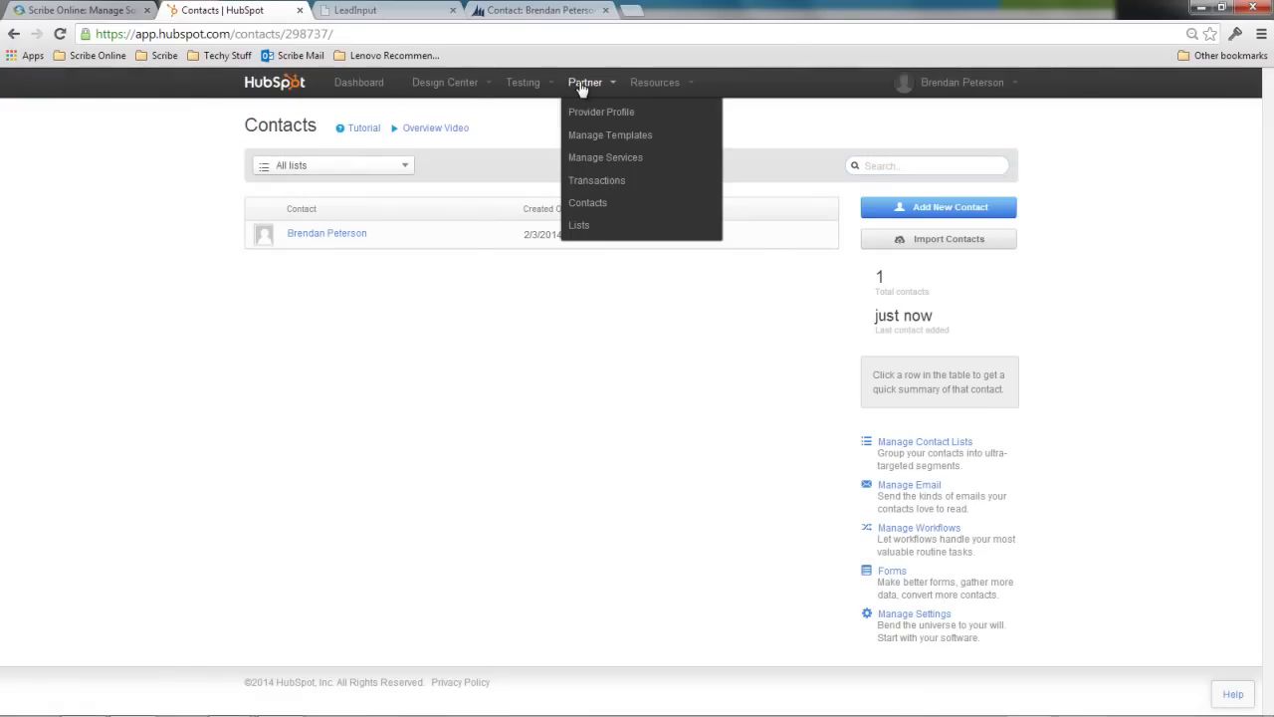
left_click(587, 201)
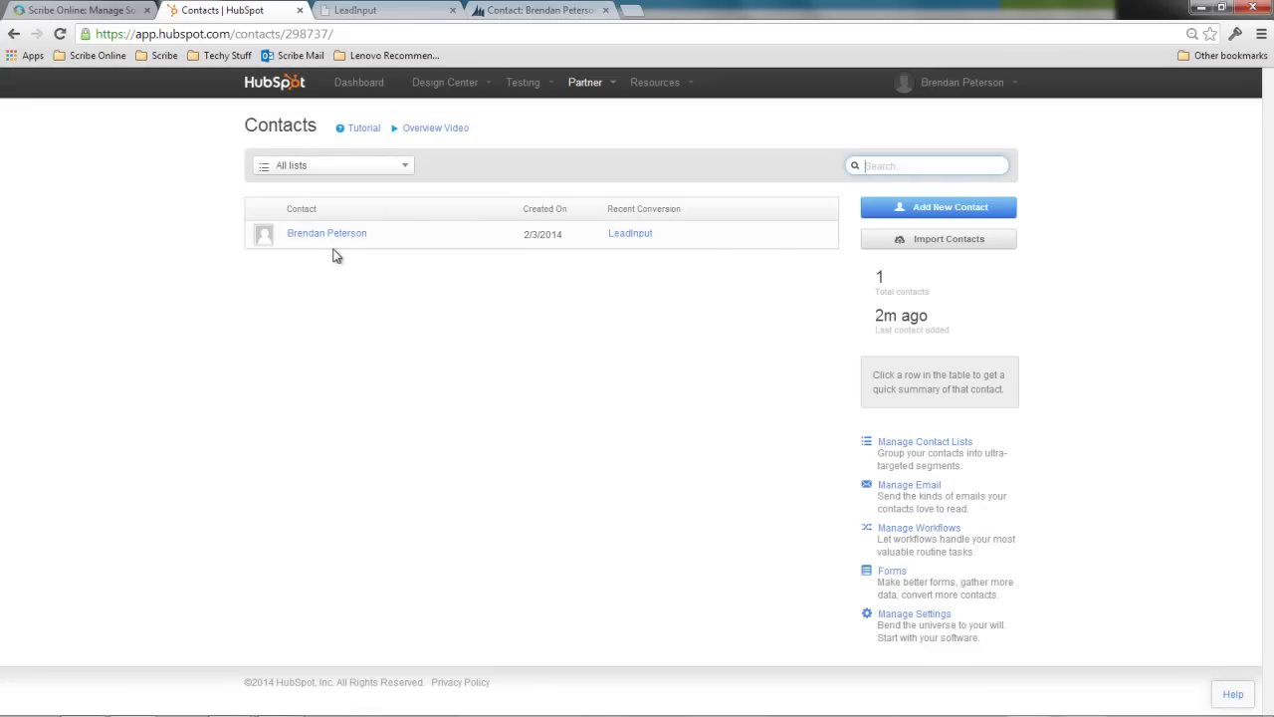
left_click(334, 235)
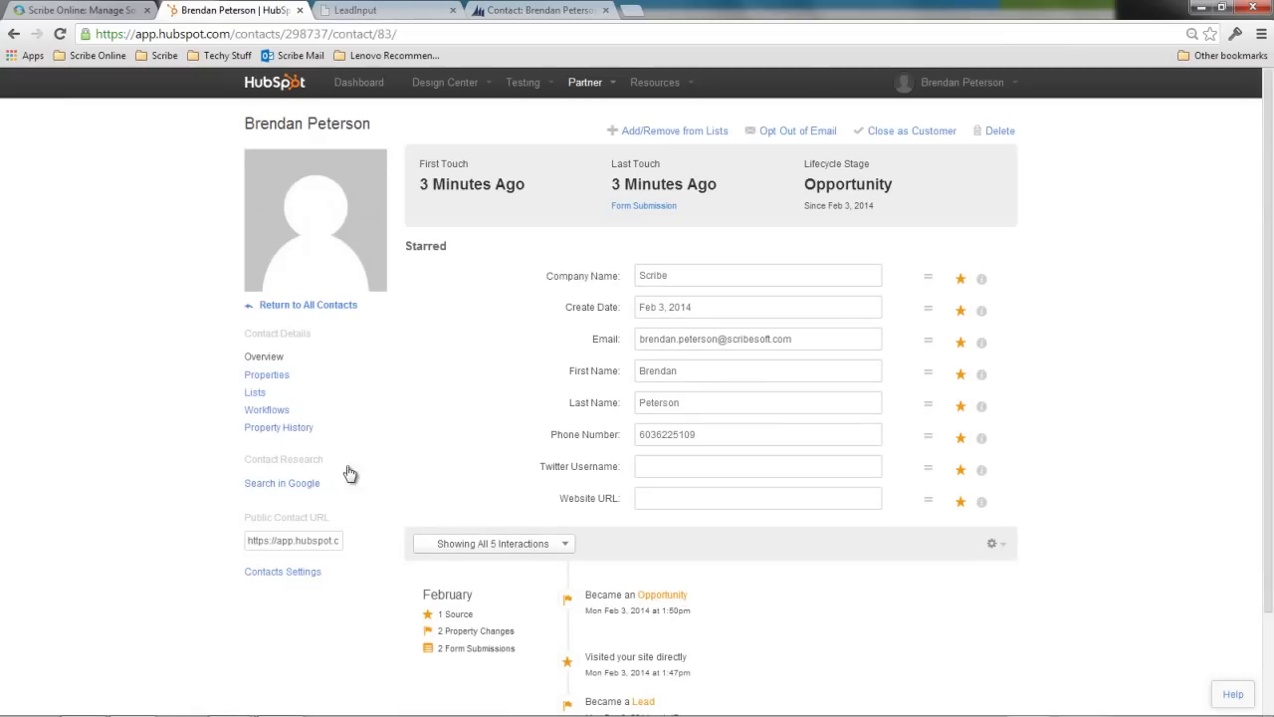
left_click(281, 376)
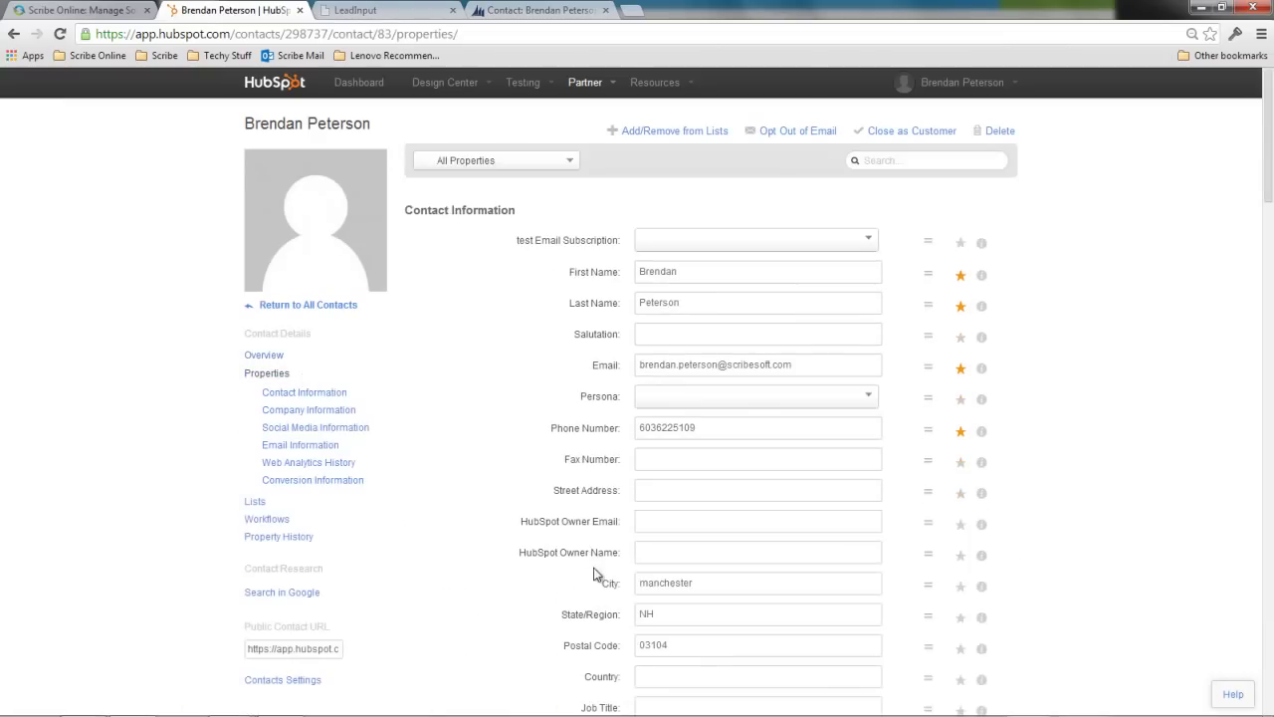
scroll(598, 558, "down", 3)
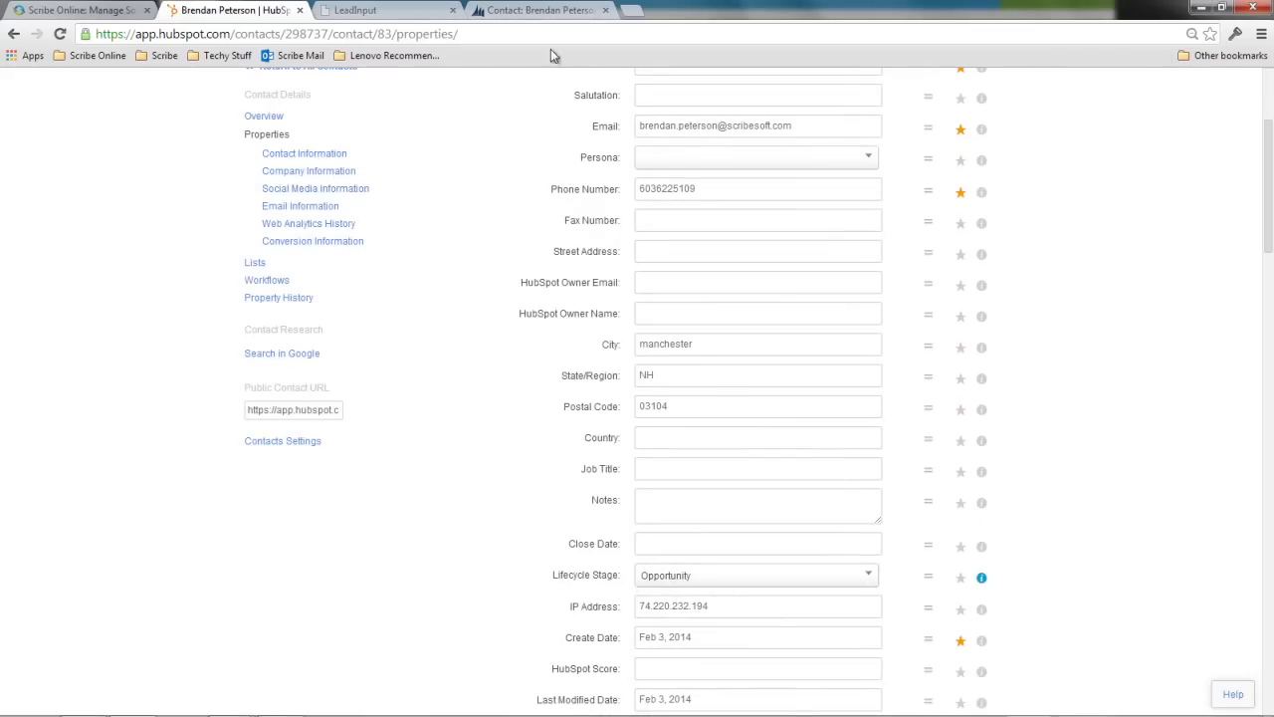
left_click(542, 10)
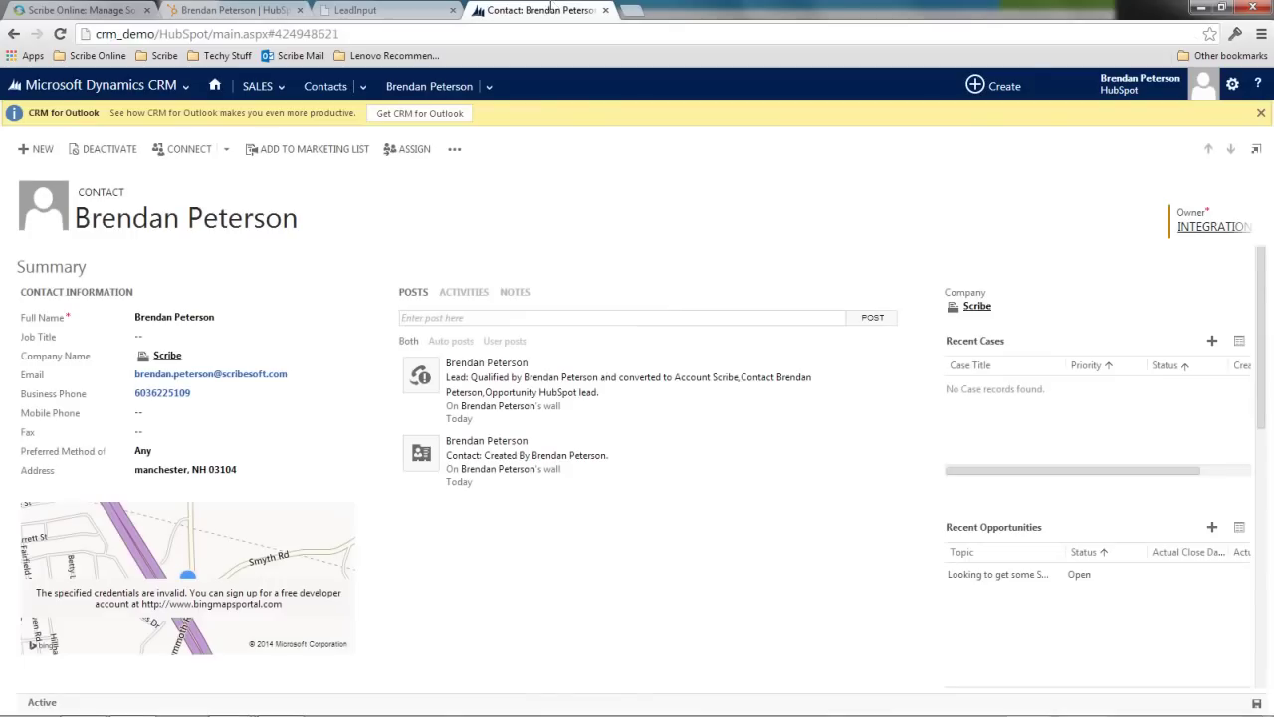
Close the 'Looking to get some Software' opportunity as Won and return to its contact
left_click(998, 574)
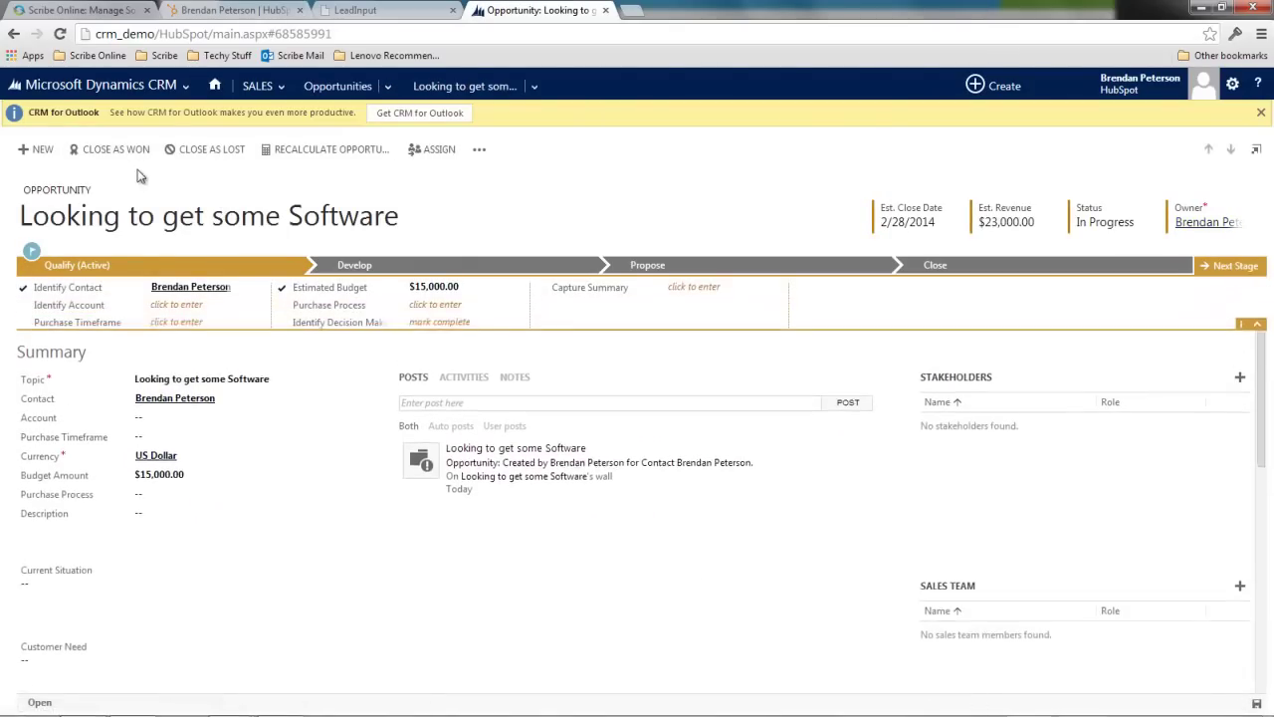
left_click(125, 155)
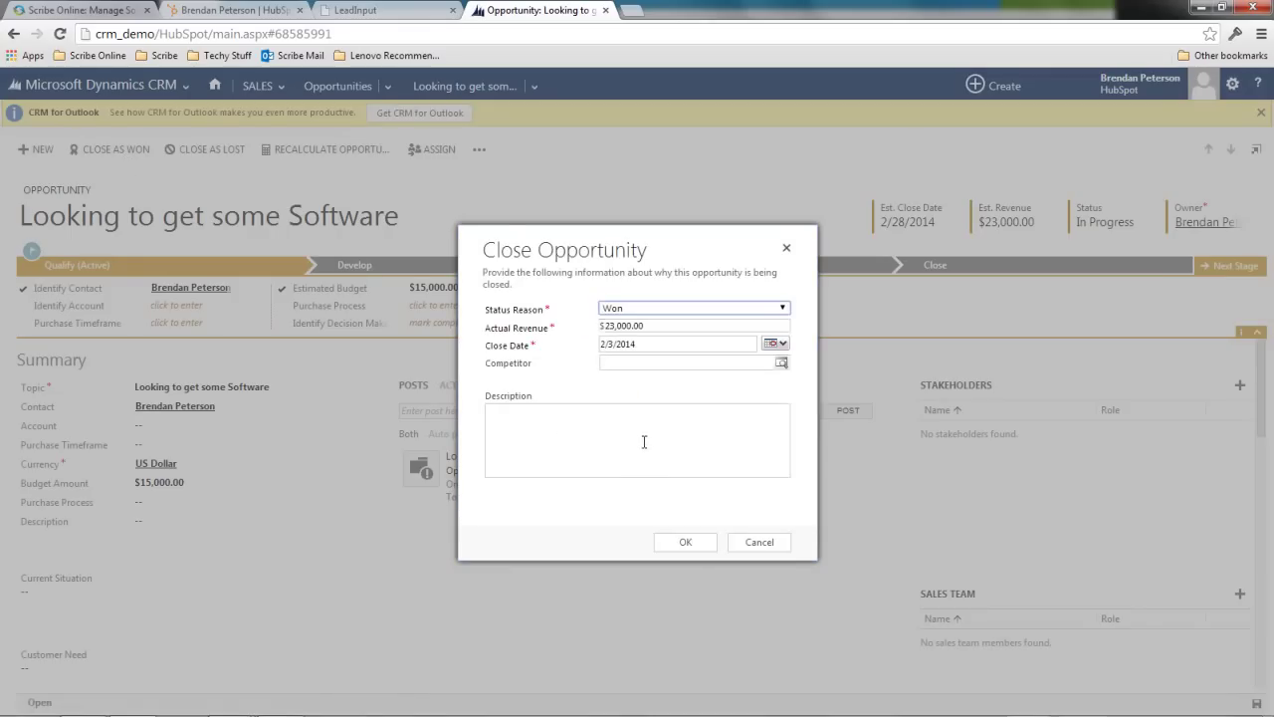
left_click(703, 550)
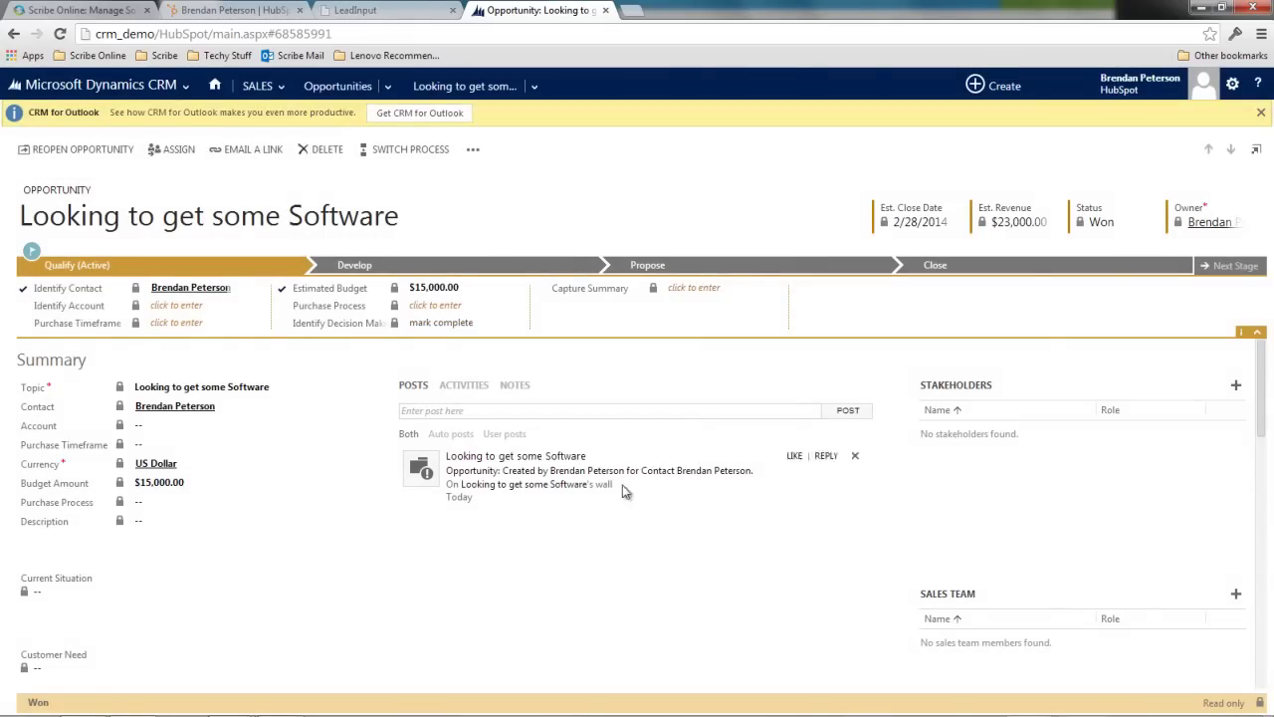
left_click(208, 288)
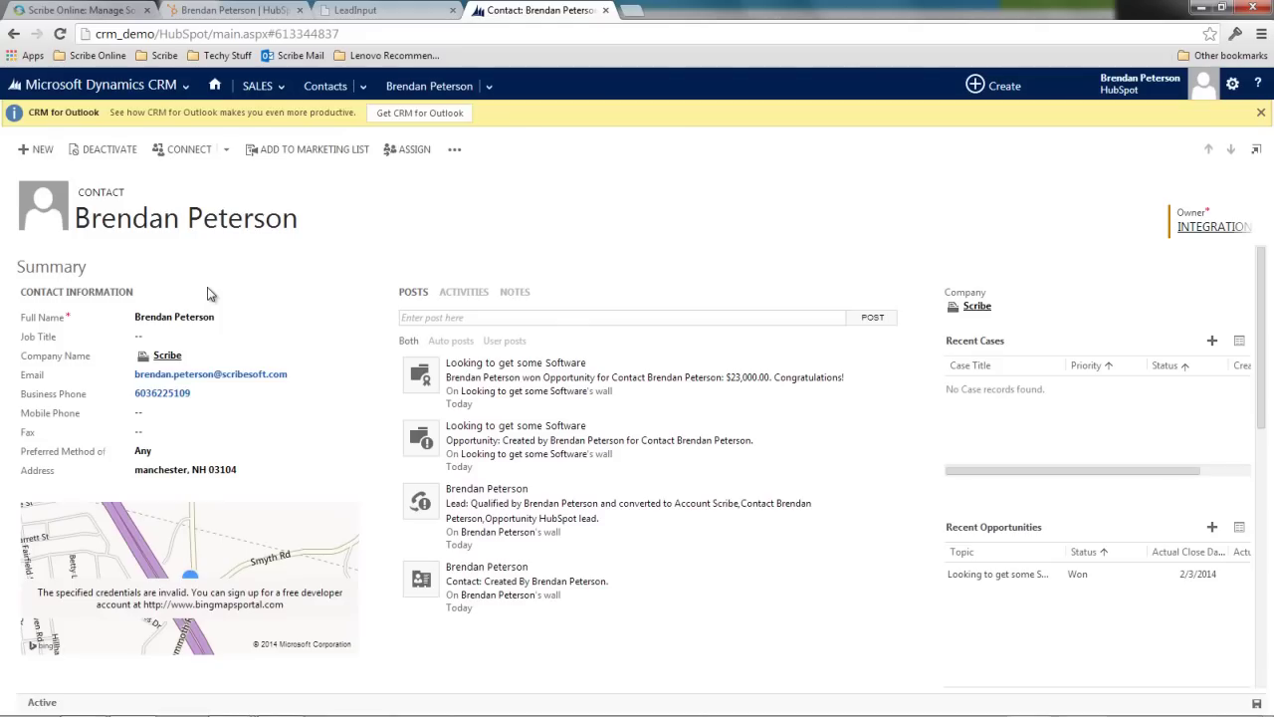
Scroll the CRM contact to the embedded HubSpot submissions and compare it with the HubSpot record
scroll(211, 290, "down", 3)
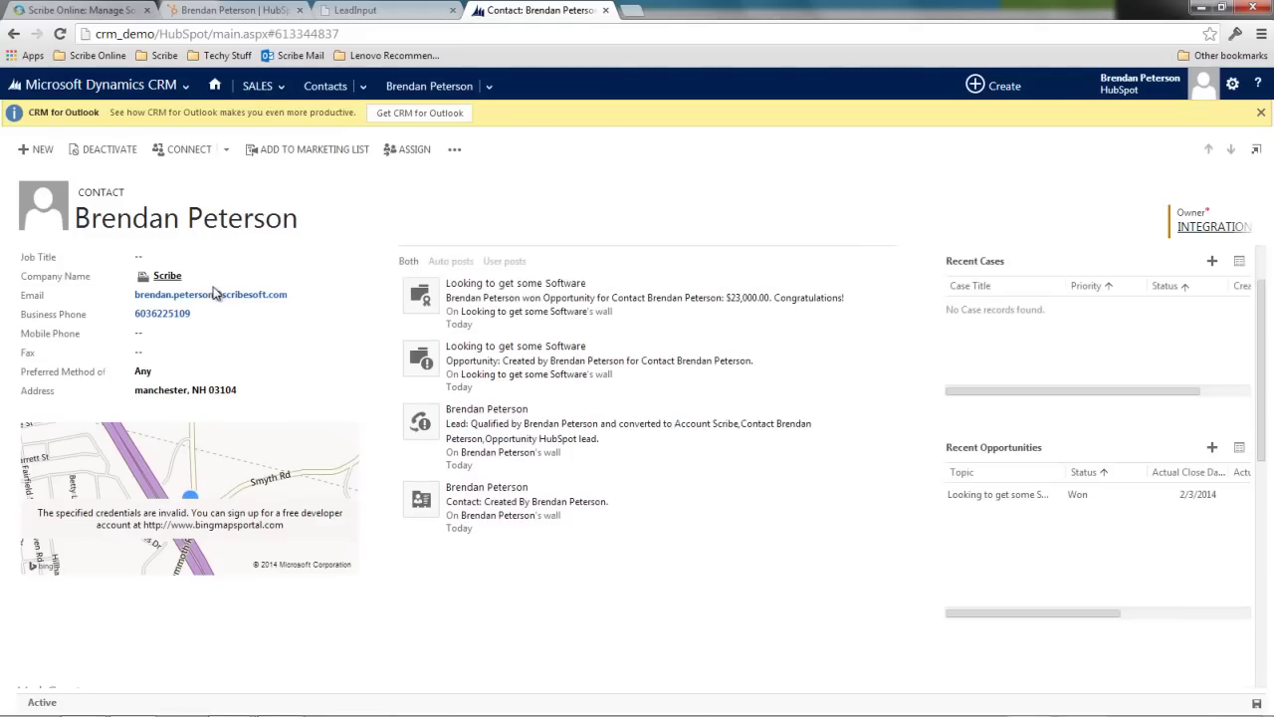
scroll(365, 353, "down", 2)
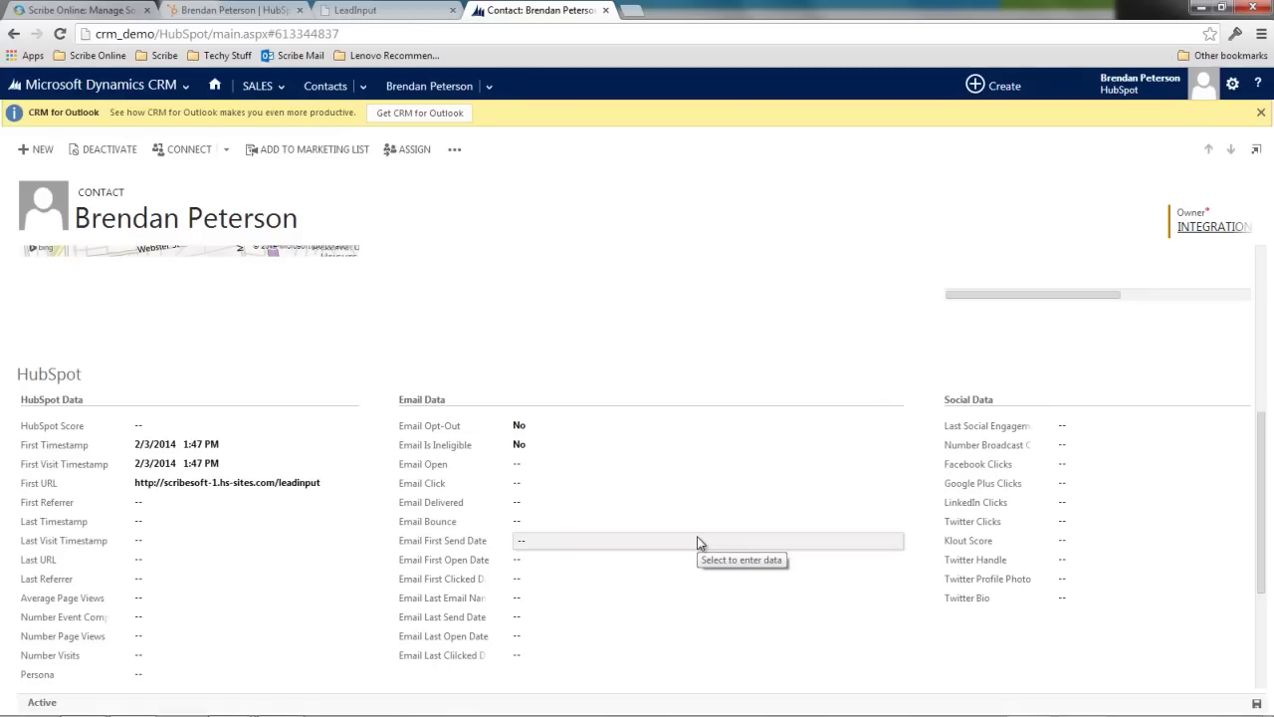
scroll(677, 492, "down", 3)
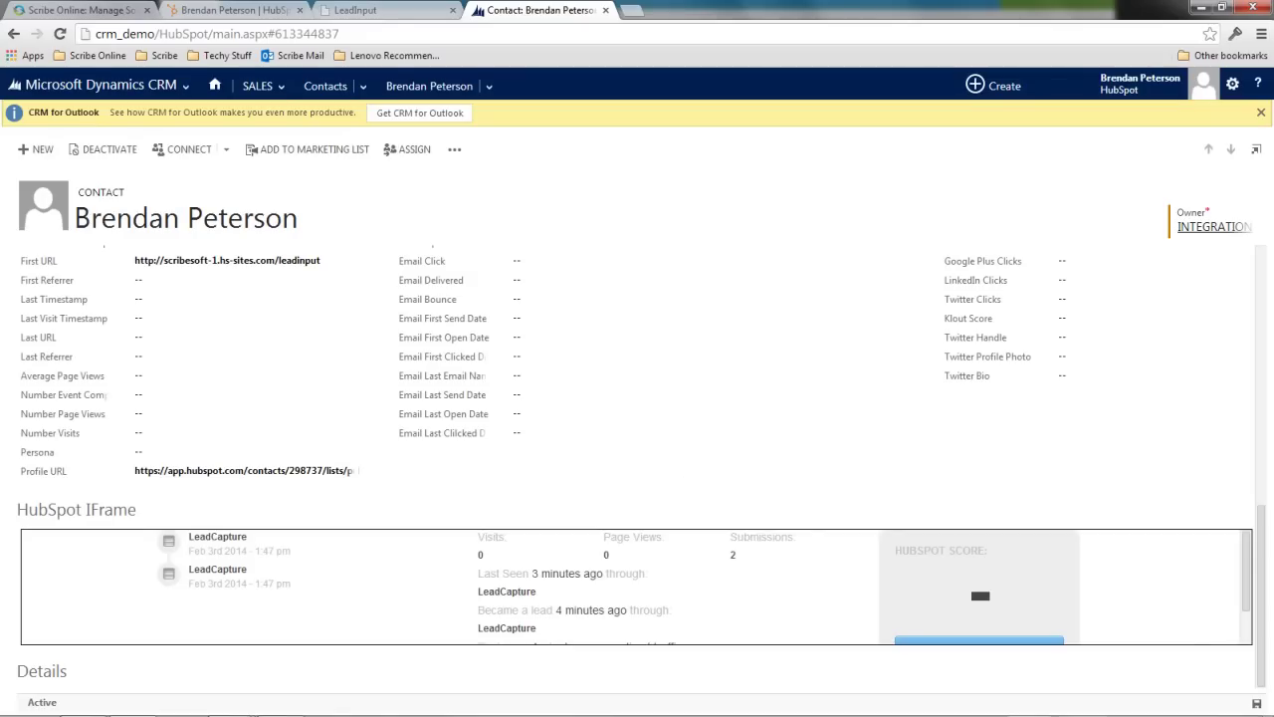
left_click(229, 9)
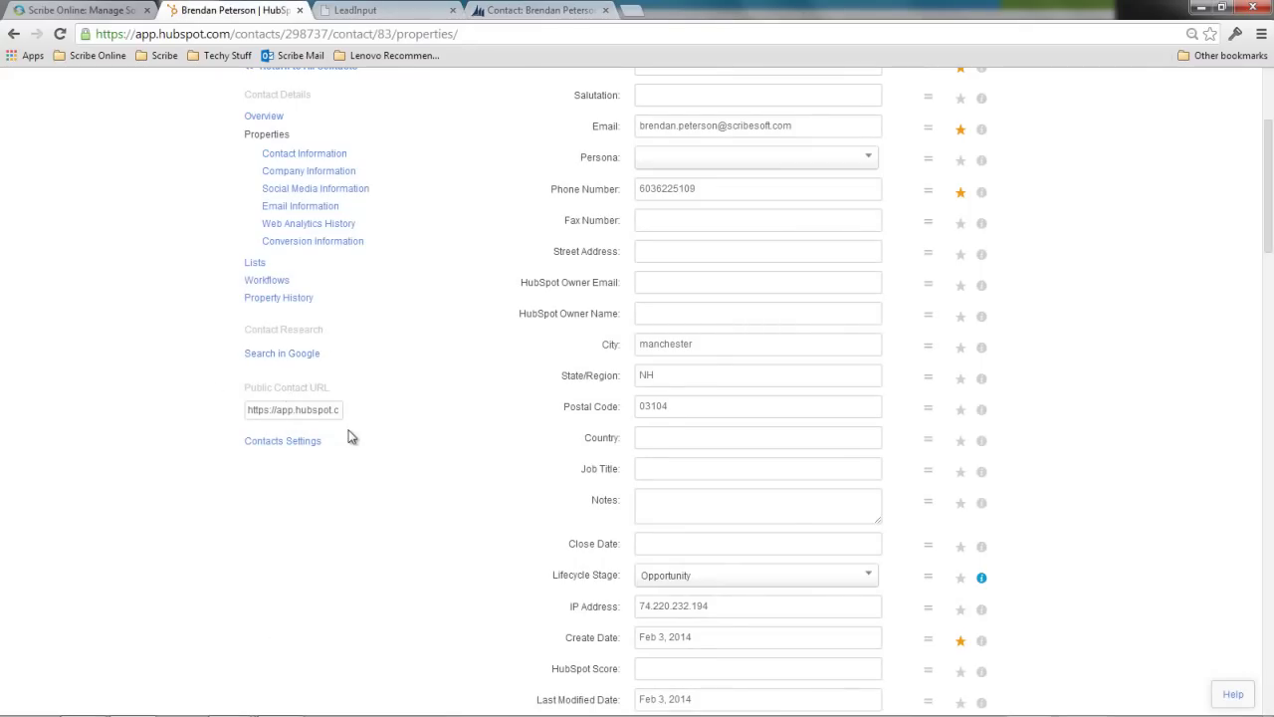
left_click(519, 10)
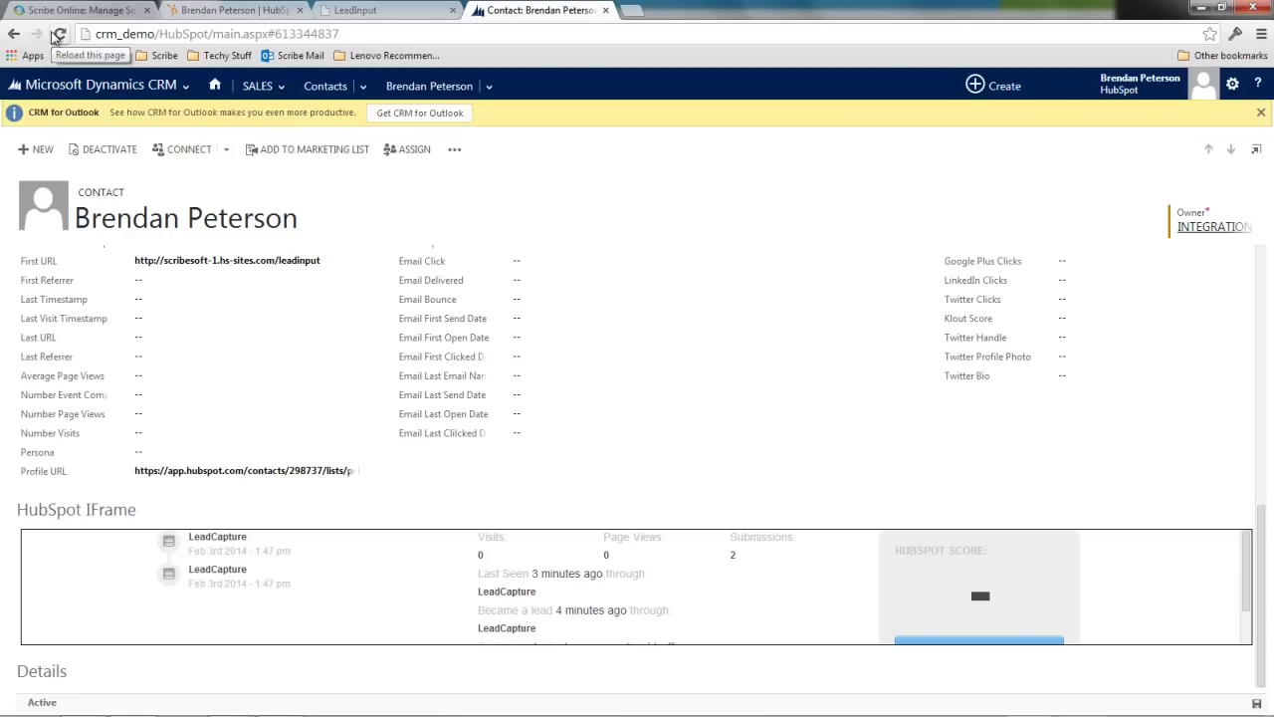
Reopen the contact from HubSpot's contact list to see lifecycle stage Customer, then go to Scribe Online
left_click(234, 10)
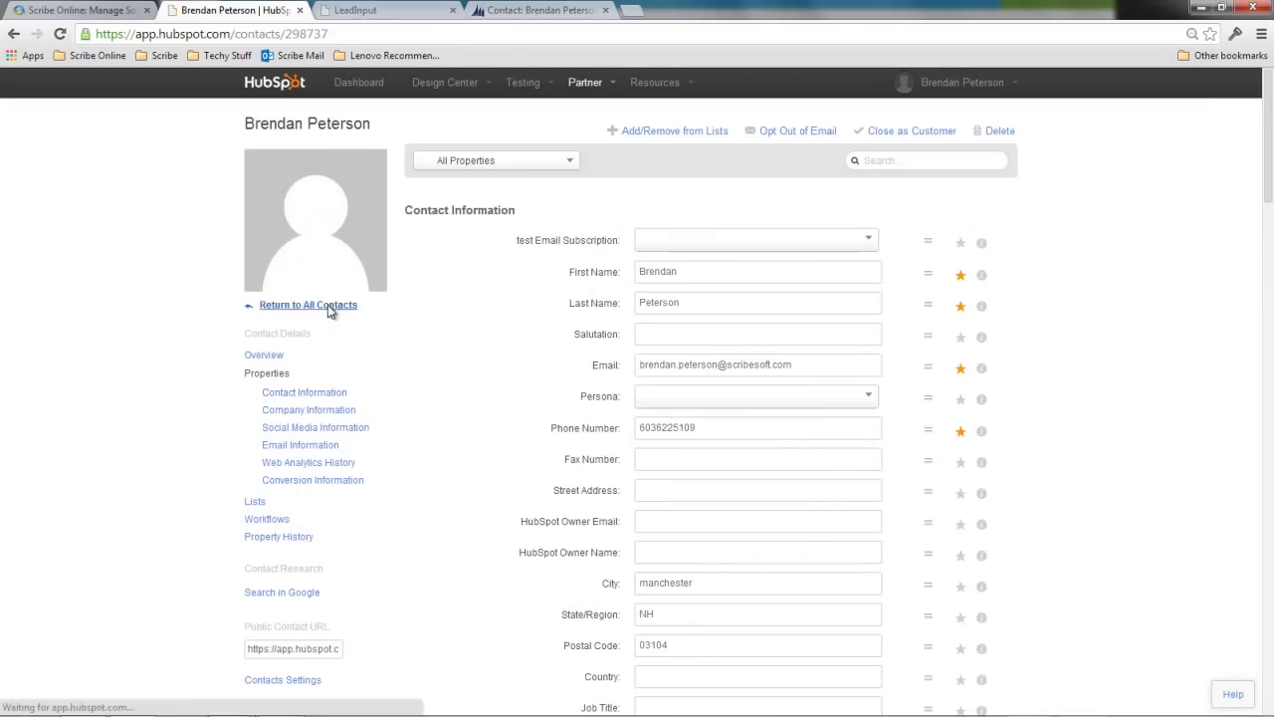
left_click(330, 304)
left_click(320, 236)
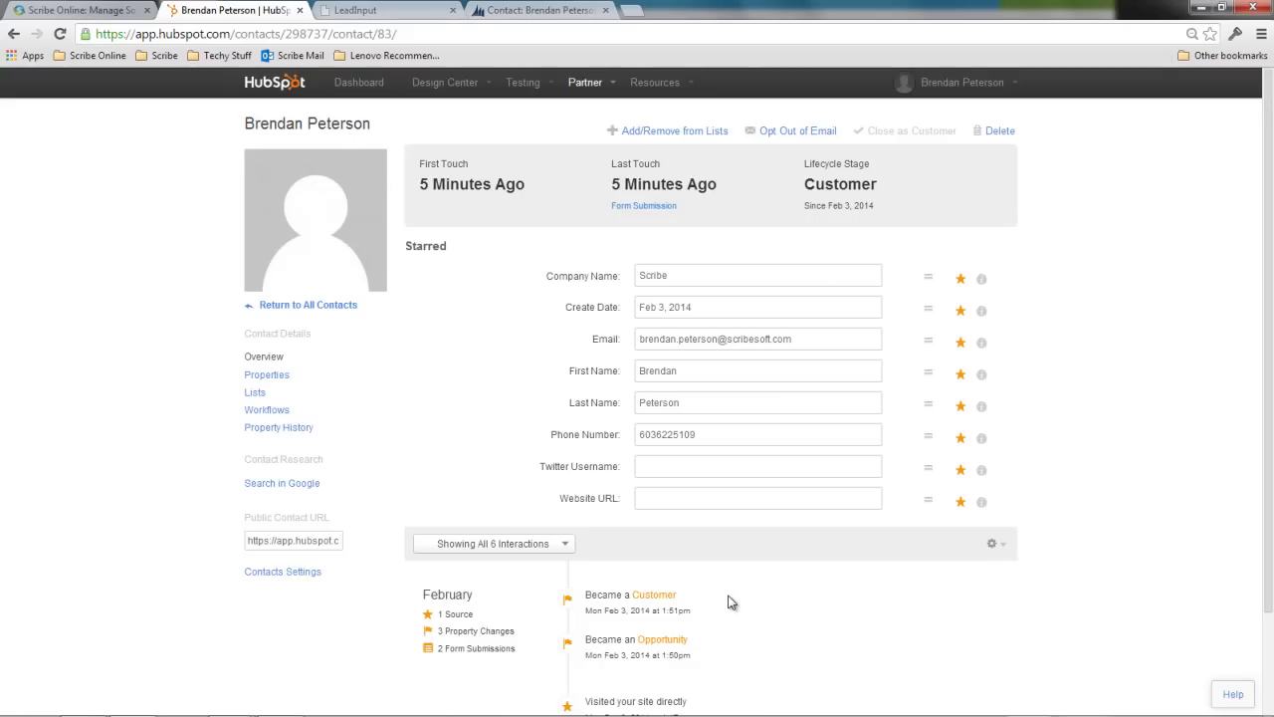
left_click(60, 10)
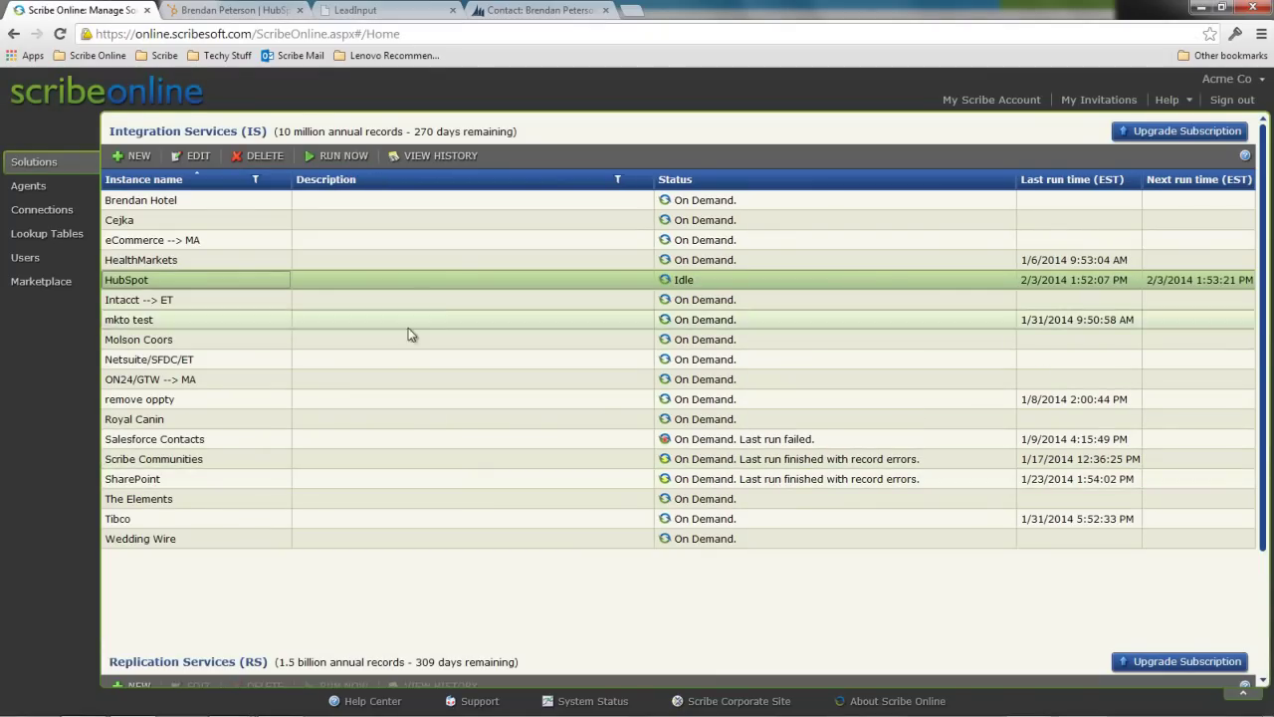
Open the HubSpot solution's maps and select 'HubSpot contact->Dynamics CRM lead: share and update'
double_click(410, 275)
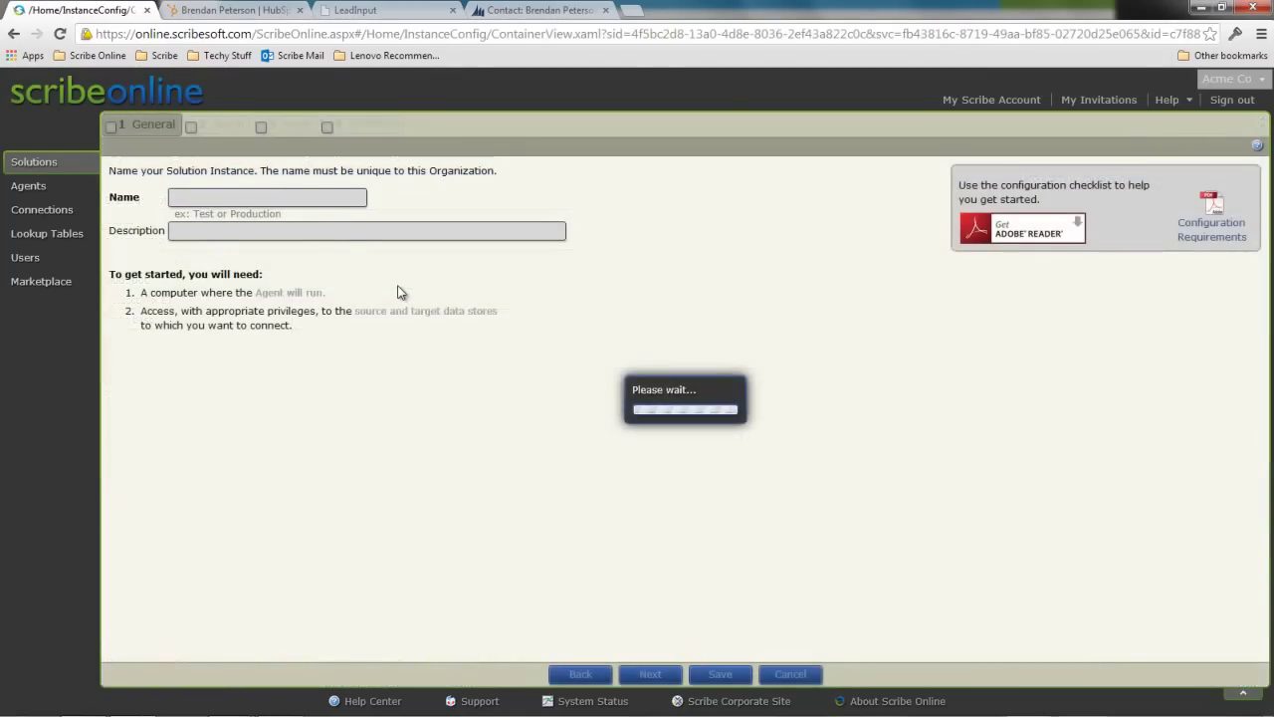
left_click(302, 124)
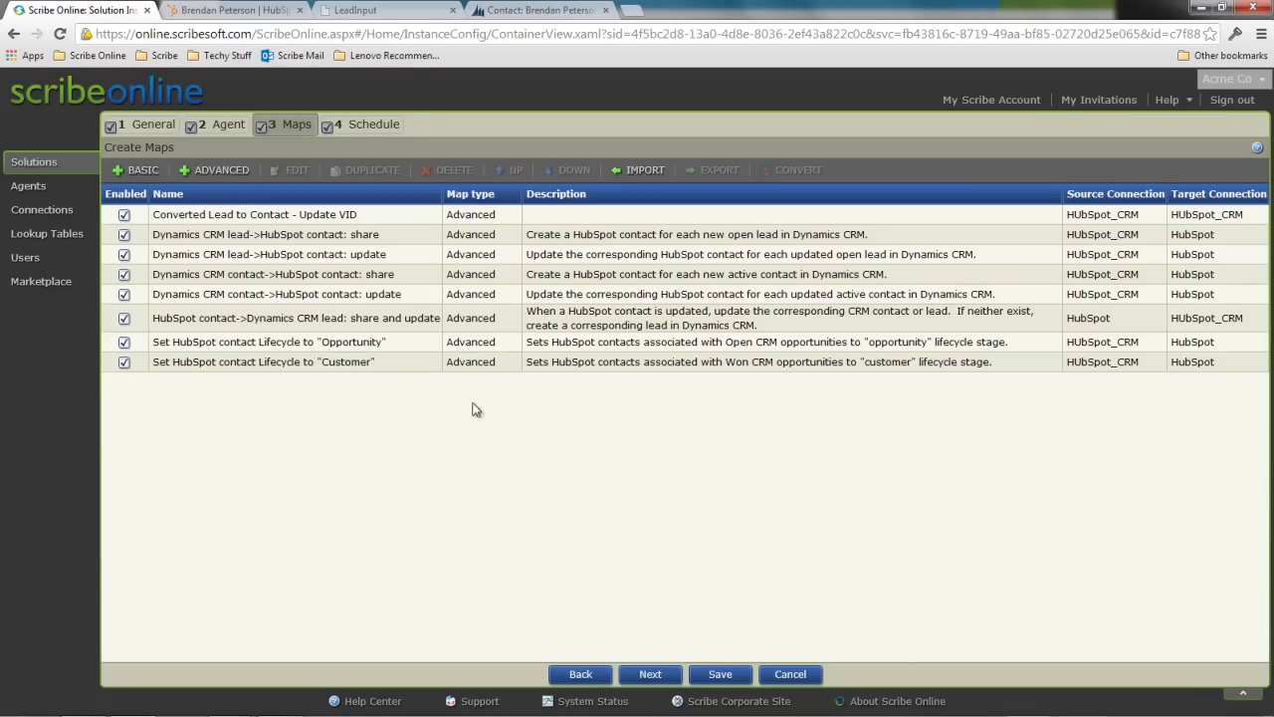
left_click(395, 318)
double_click(395, 318)
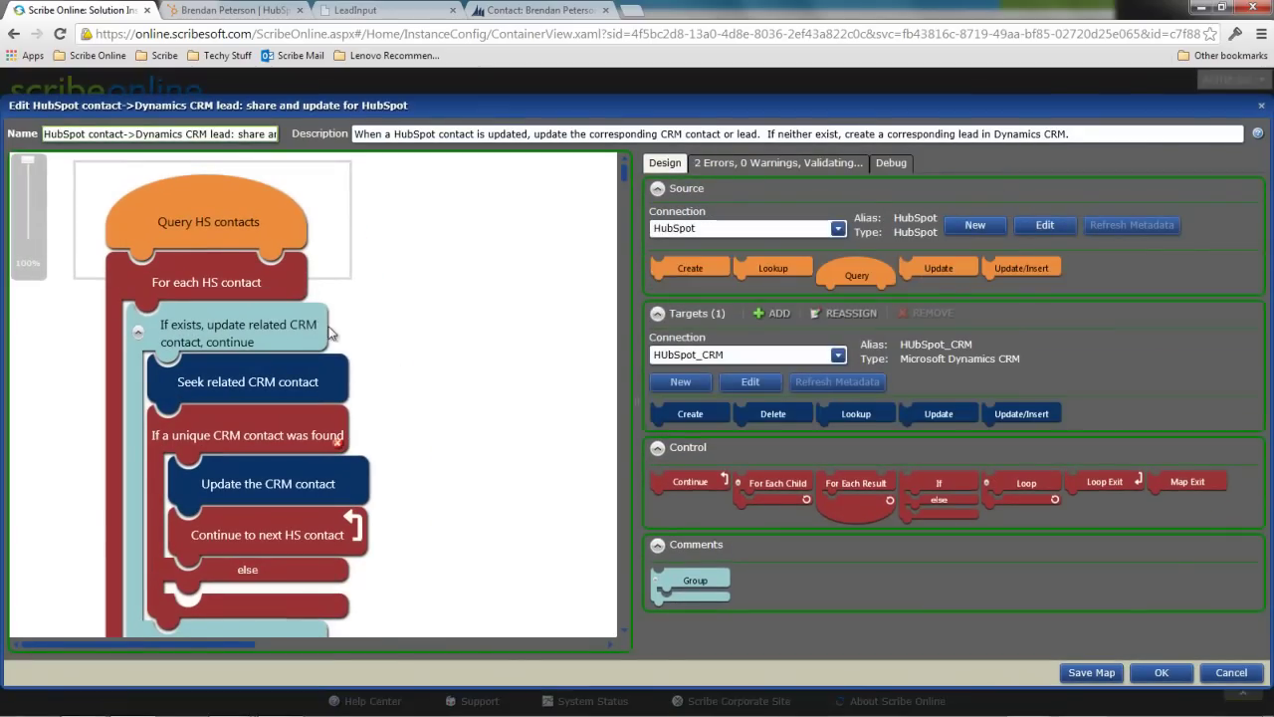
scroll(358, 398, "down", 5)
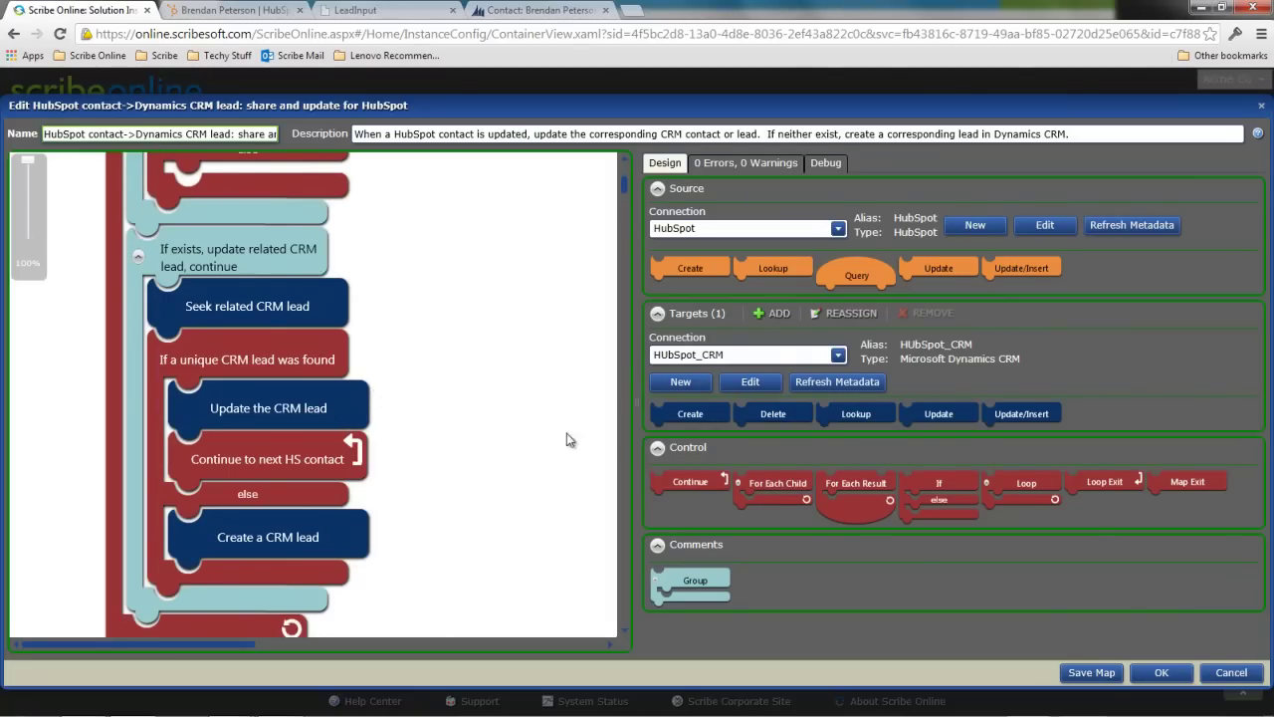
Close the map editor and start a new advanced map with a Query block on HUbSpot_CRM
left_click(1228, 676)
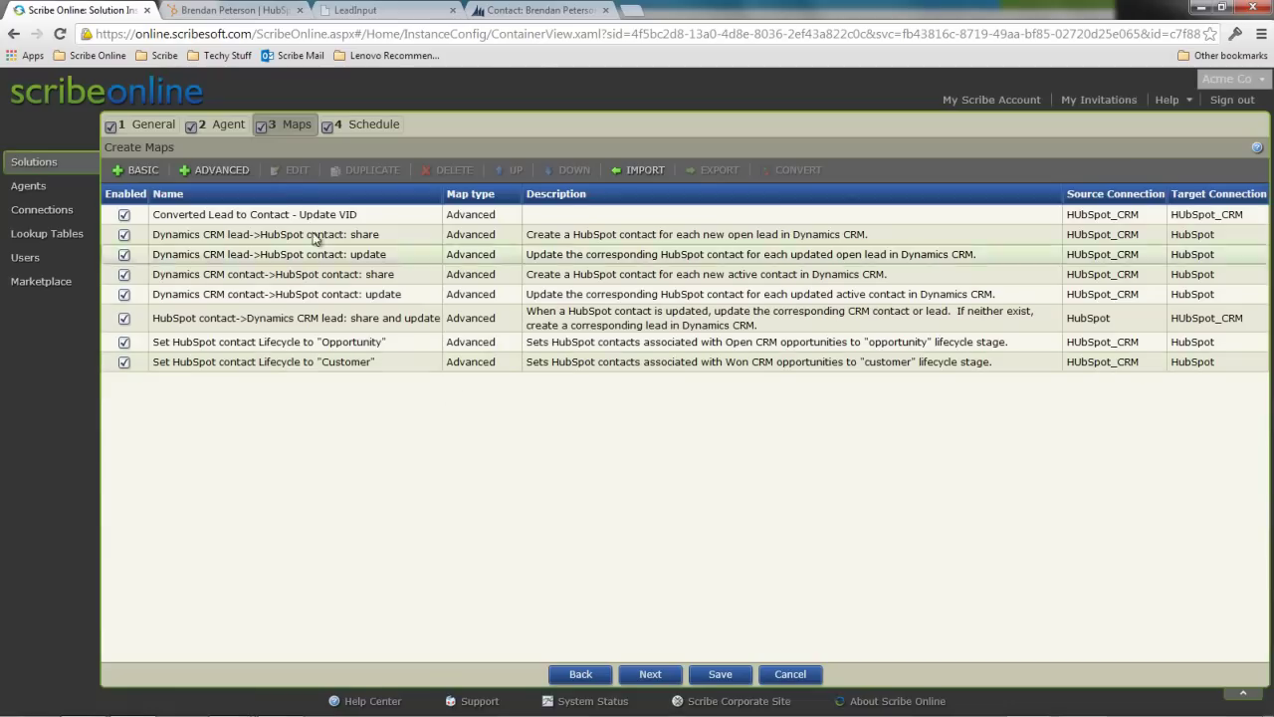
left_click(244, 169)
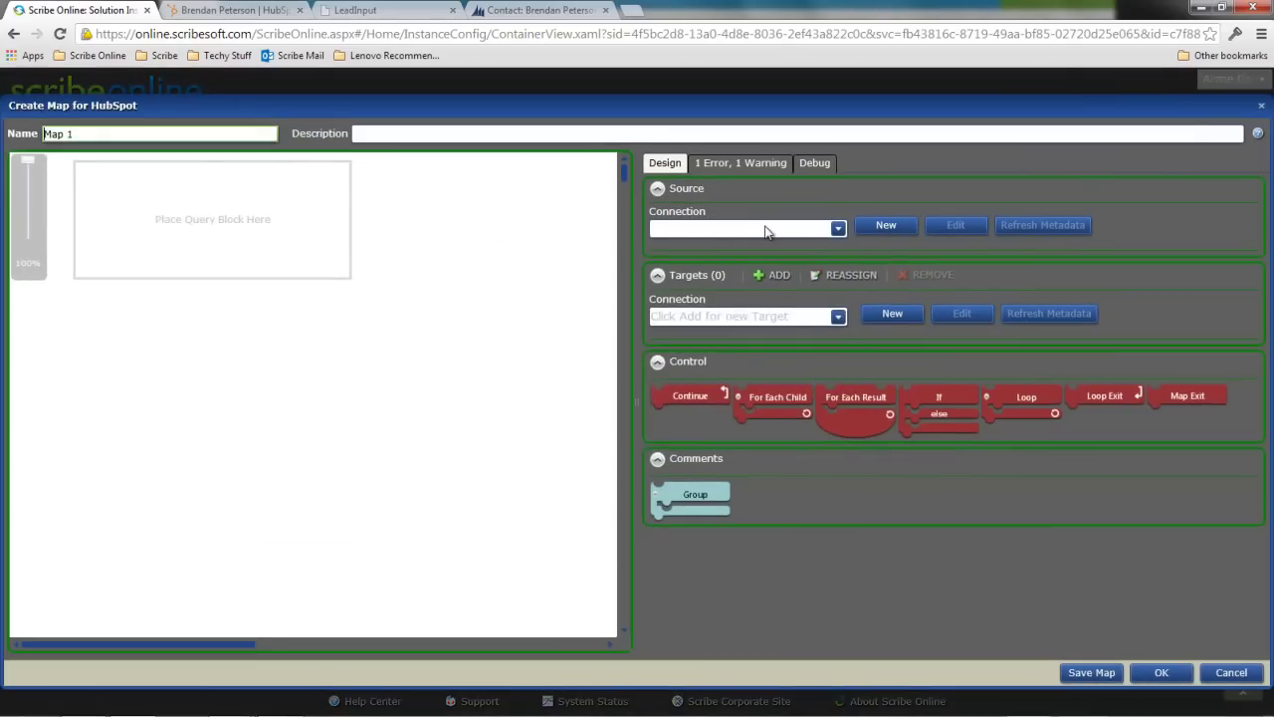
left_click(767, 229)
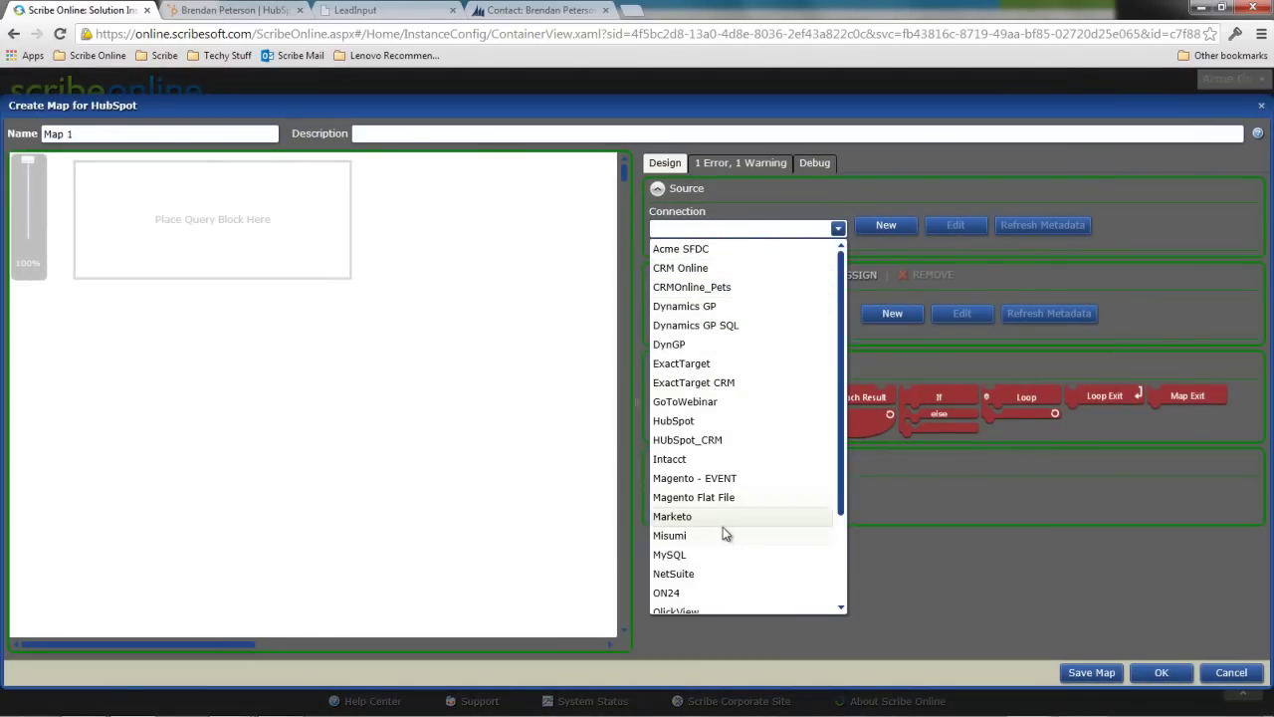
left_click(726, 440)
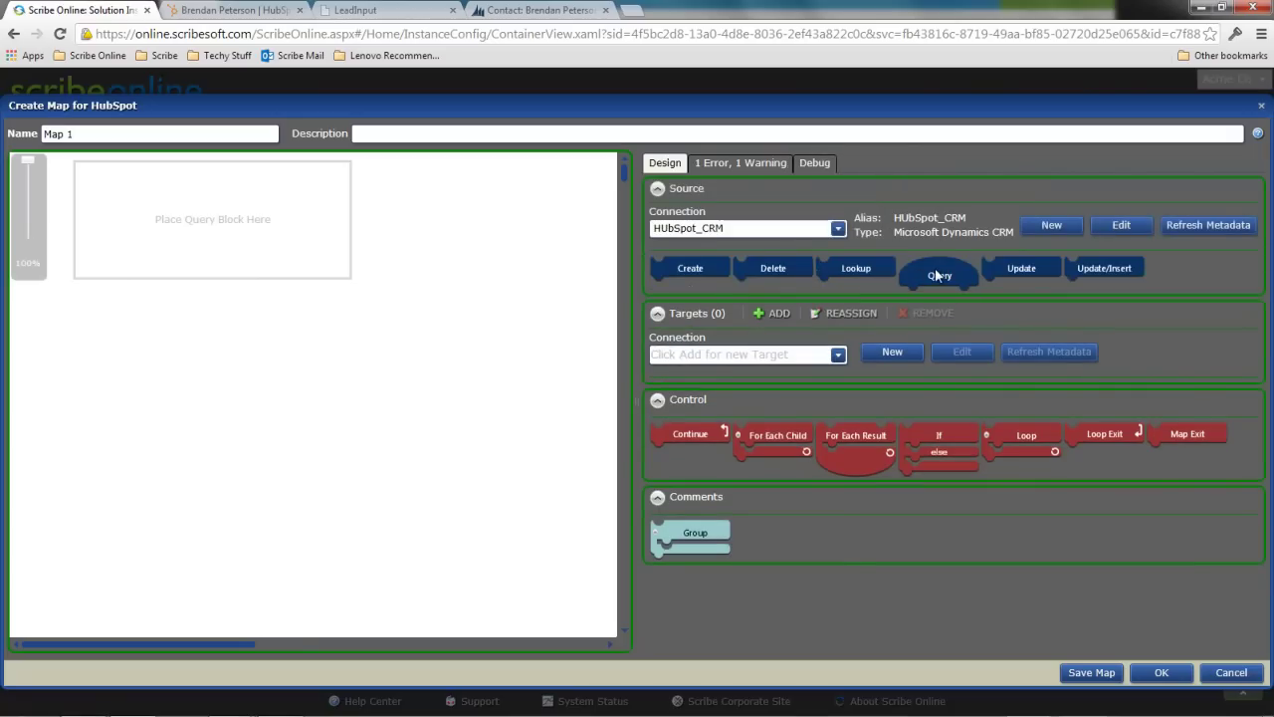
left_click_drag(934, 267, 224, 191)
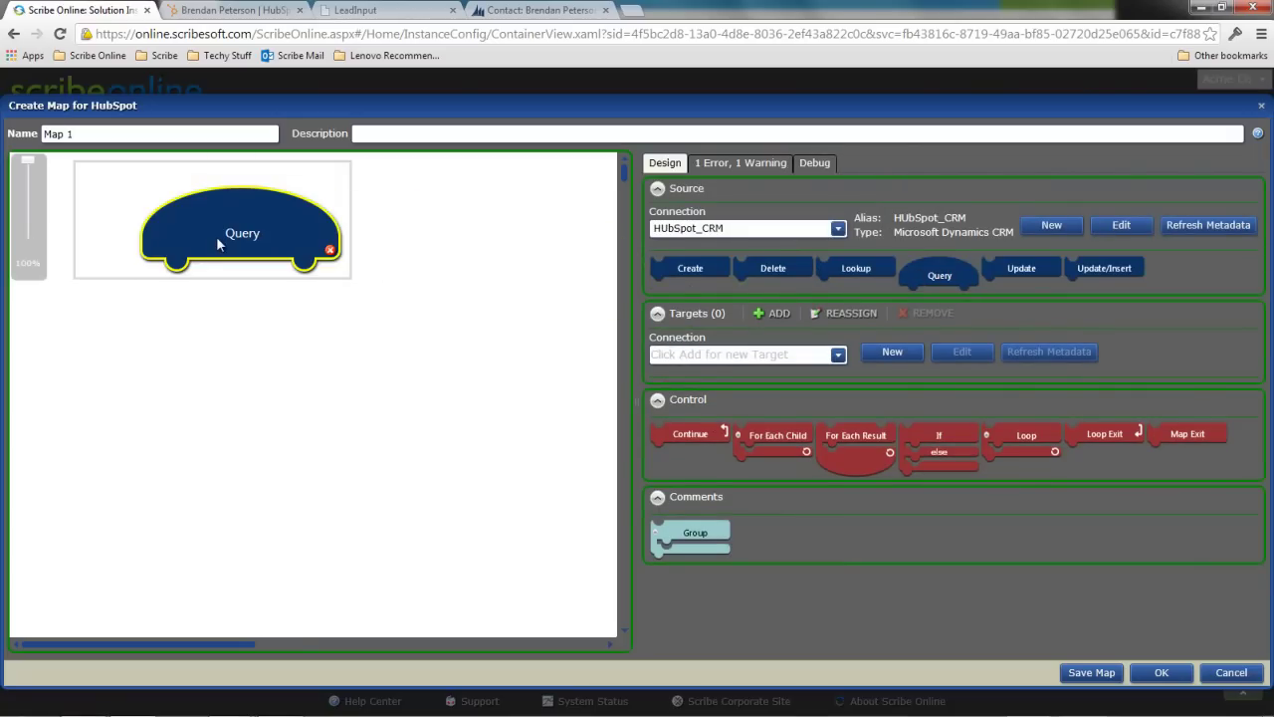
double_click(216, 236)
left_click(418, 271)
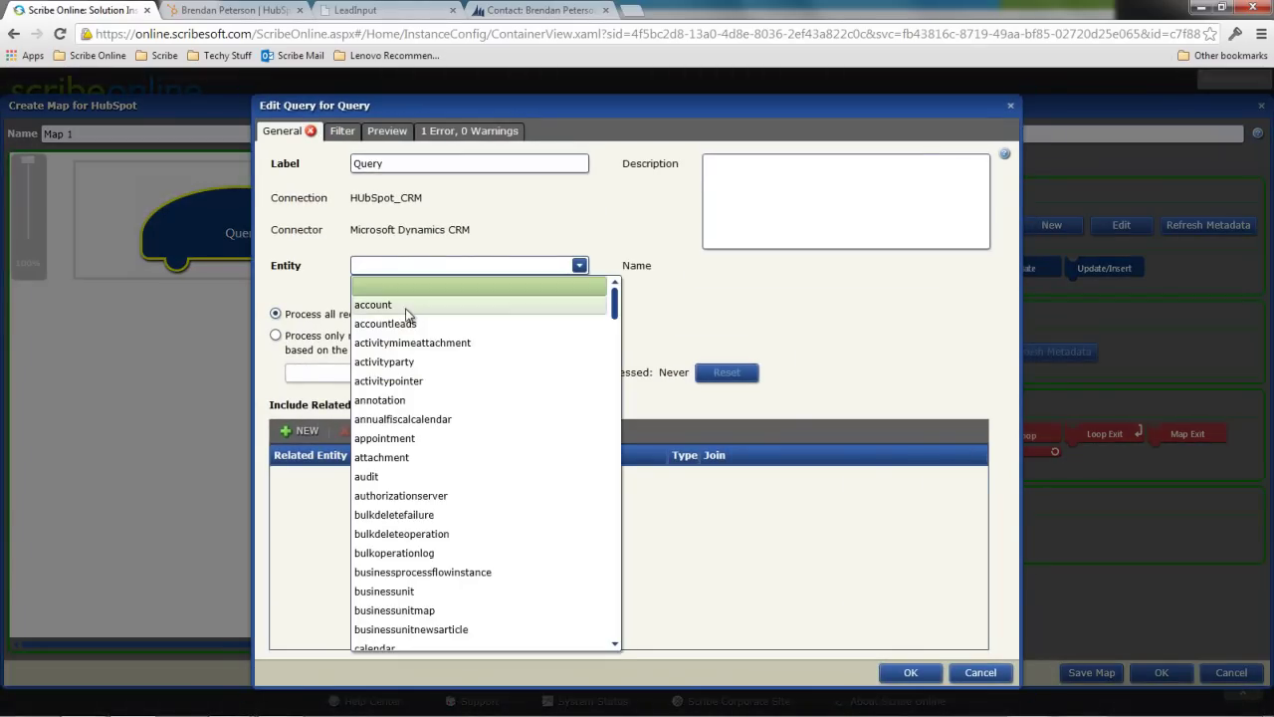
left_click(979, 673)
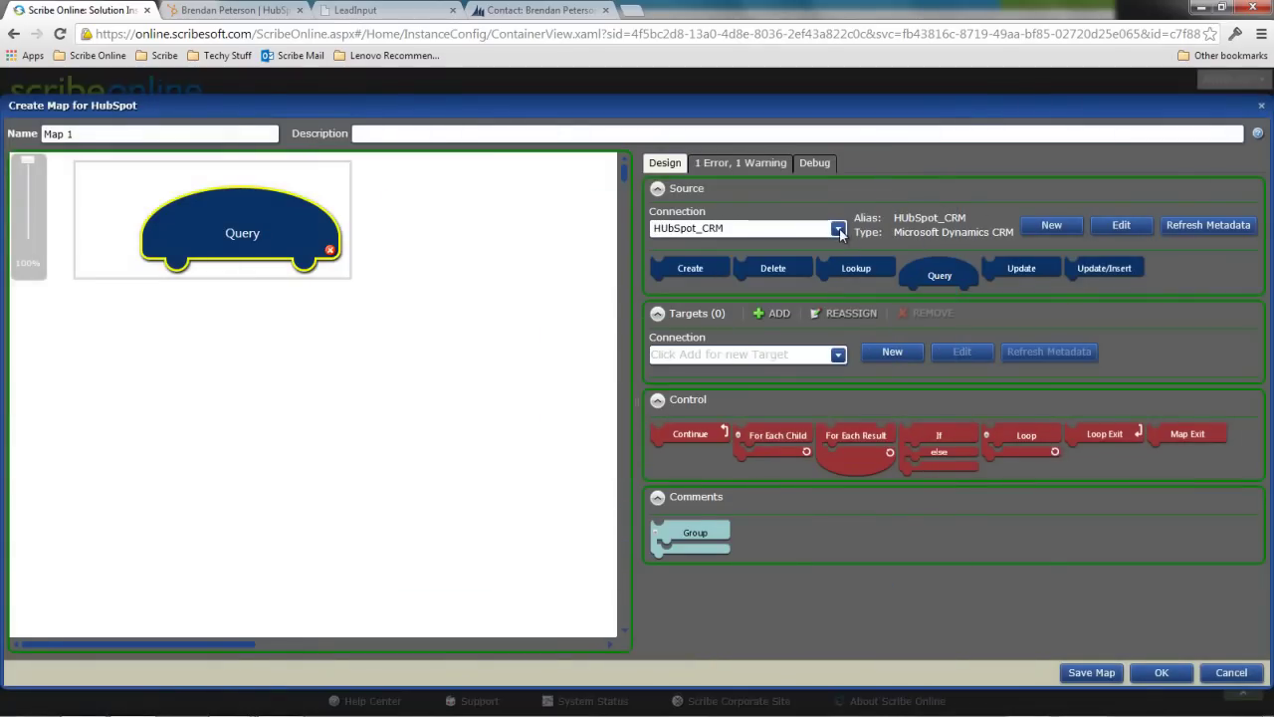
Switch the source to HubSpot and set the Query to Contact, incremental by changedate
left_click(838, 229)
left_click(722, 419)
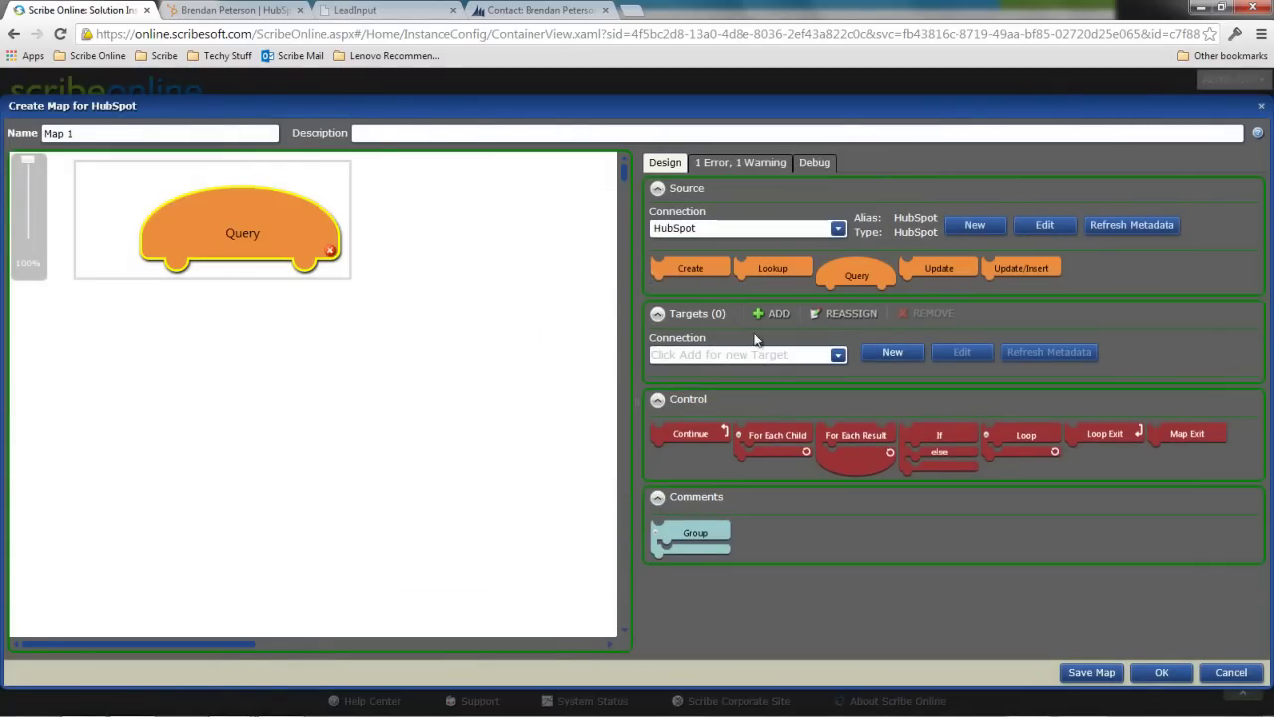
double_click(296, 241)
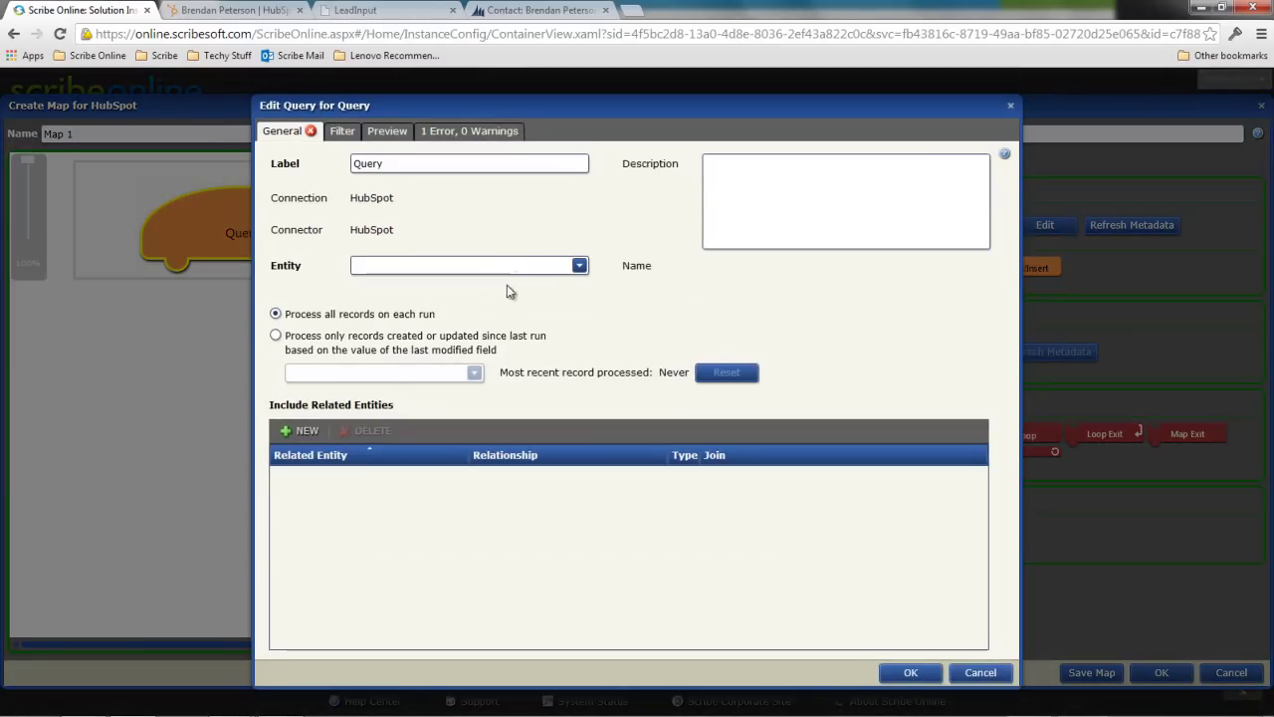
left_click(482, 266)
left_click(459, 304)
left_click(356, 351)
left_click(436, 372)
left_click(427, 409)
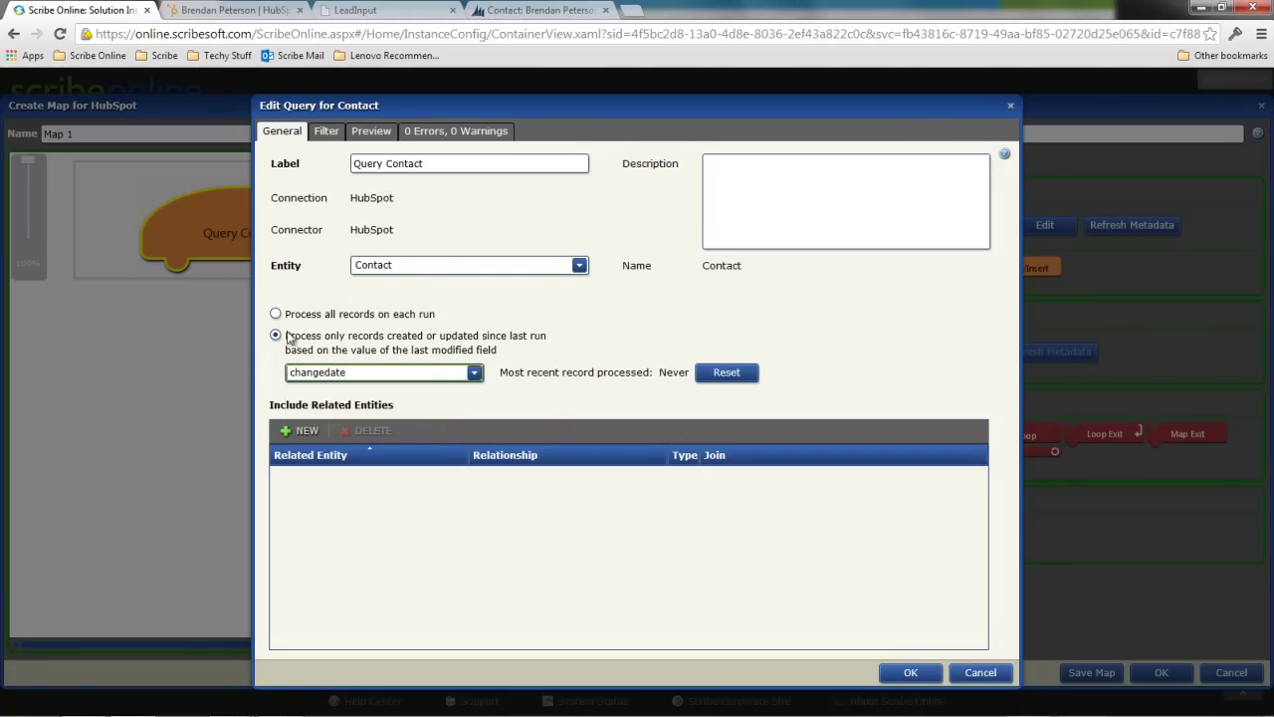
left_click(926, 675)
Add a For Each Result loop, HUbSpot_CRM as target, and a Create block inside the loop
left_click_drag(861, 438, 225, 283)
left_click(761, 314)
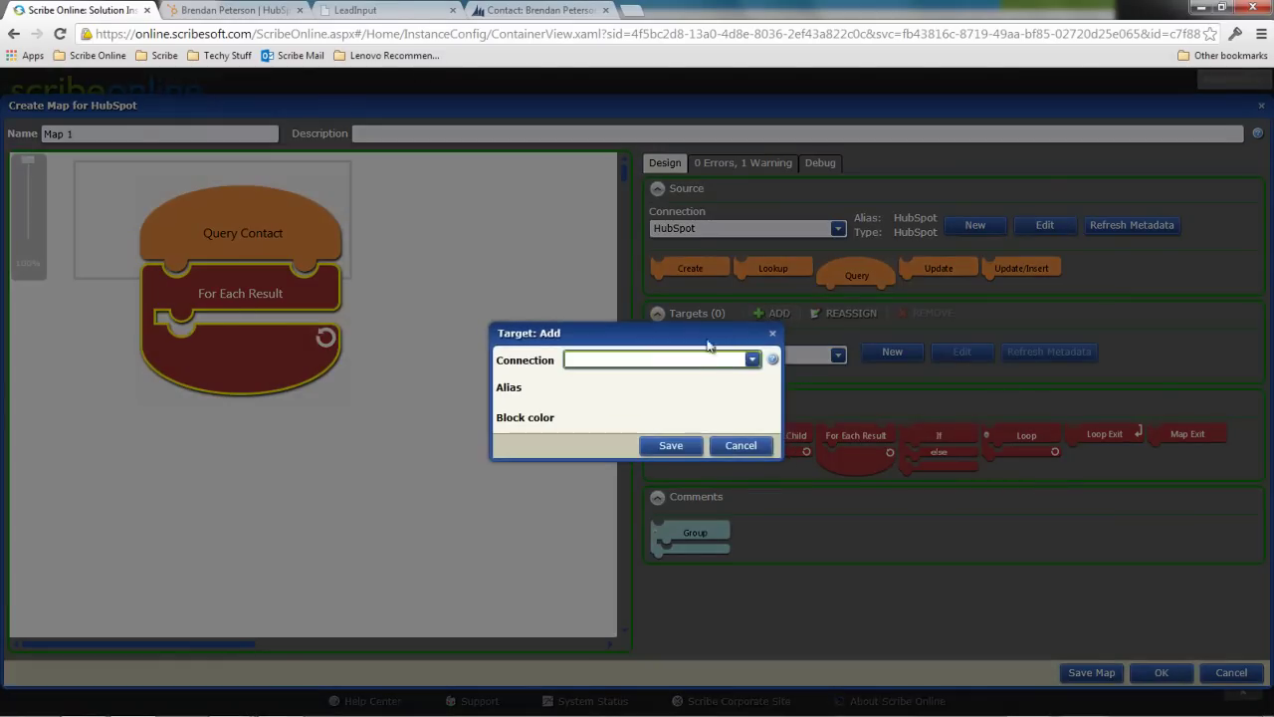
left_click(703, 360)
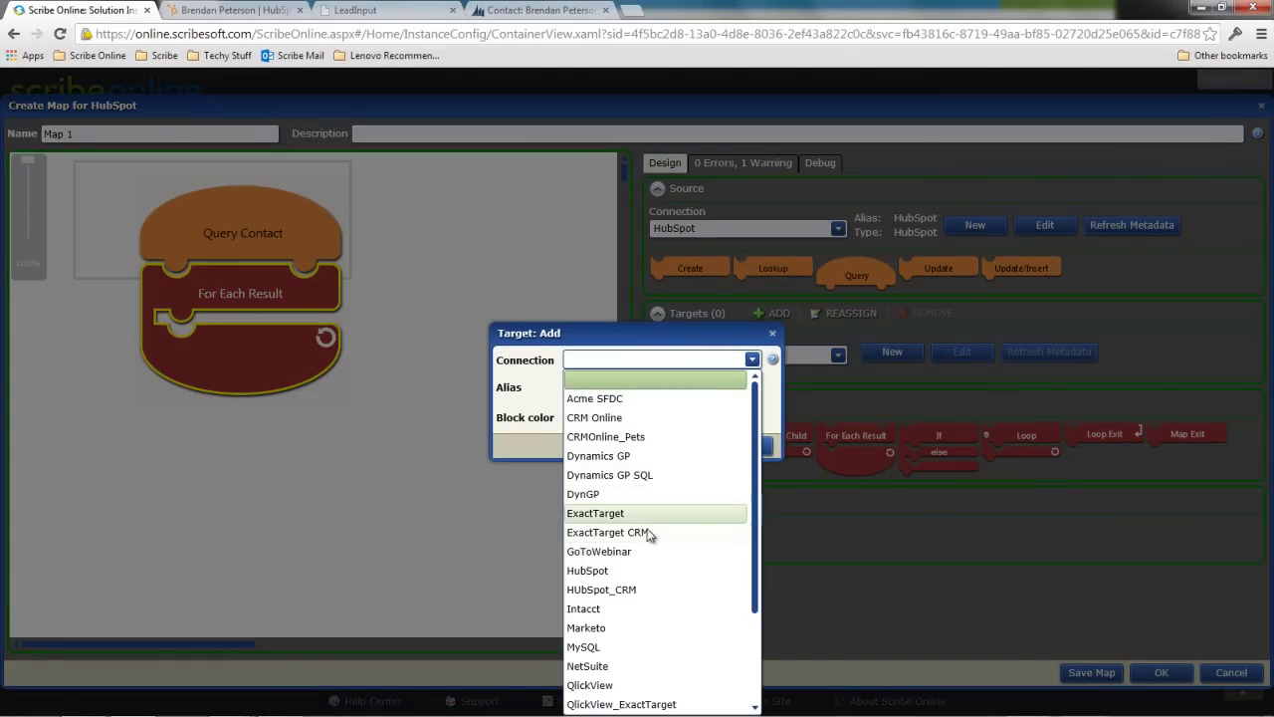
left_click(637, 589)
left_click(684, 445)
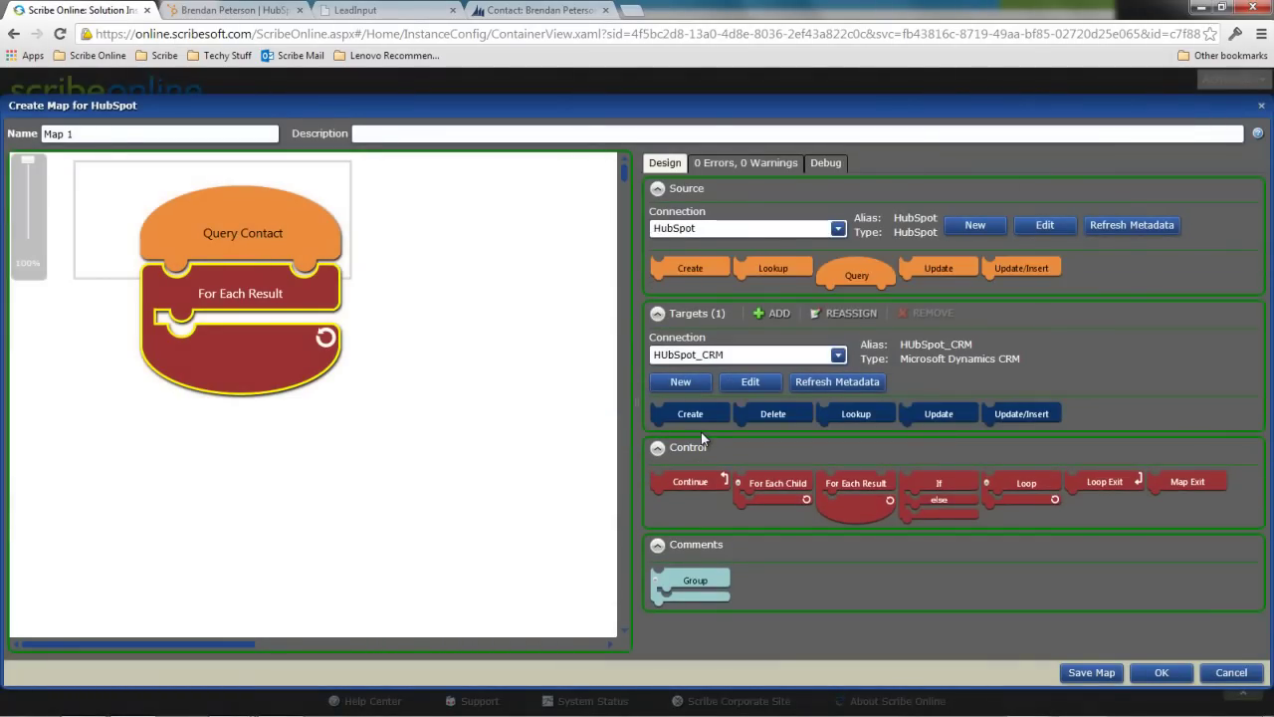
left_click_drag(703, 416, 319, 350)
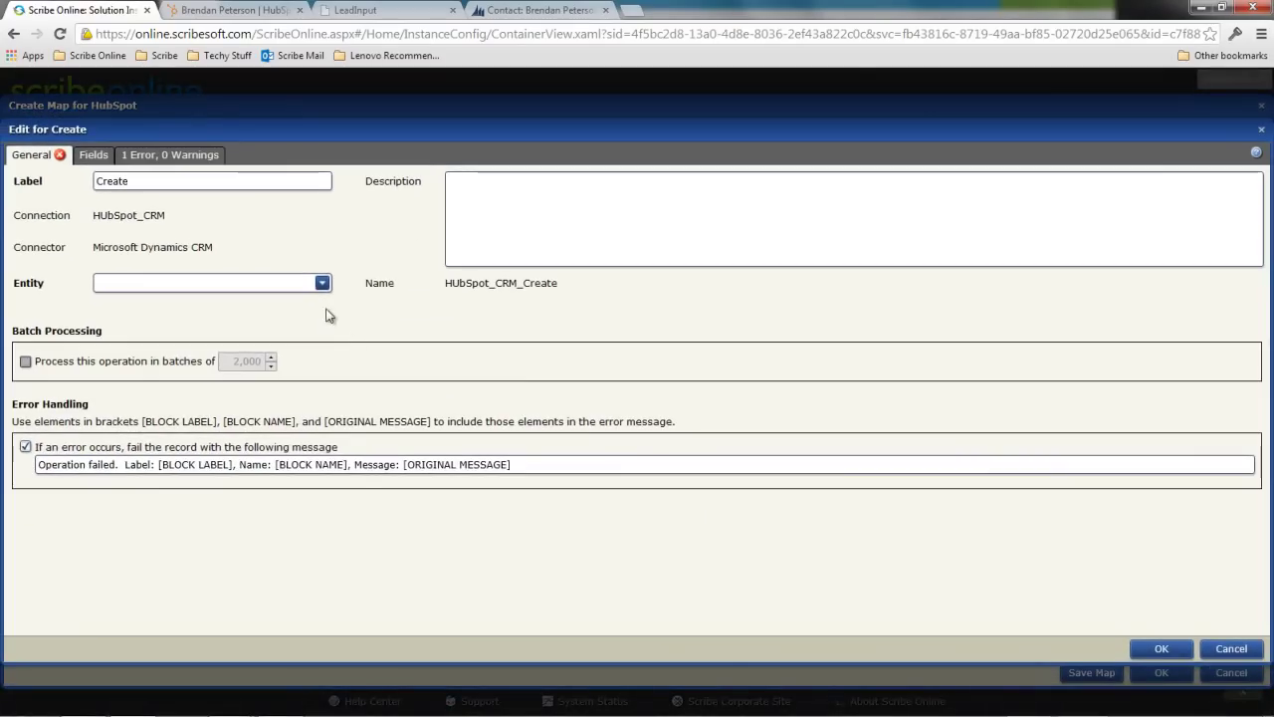
left_click(321, 282)
Make the step create Dynamics CRM accounts labelled 'Create account', mapping the contact's city to address1_city
left_click(228, 323)
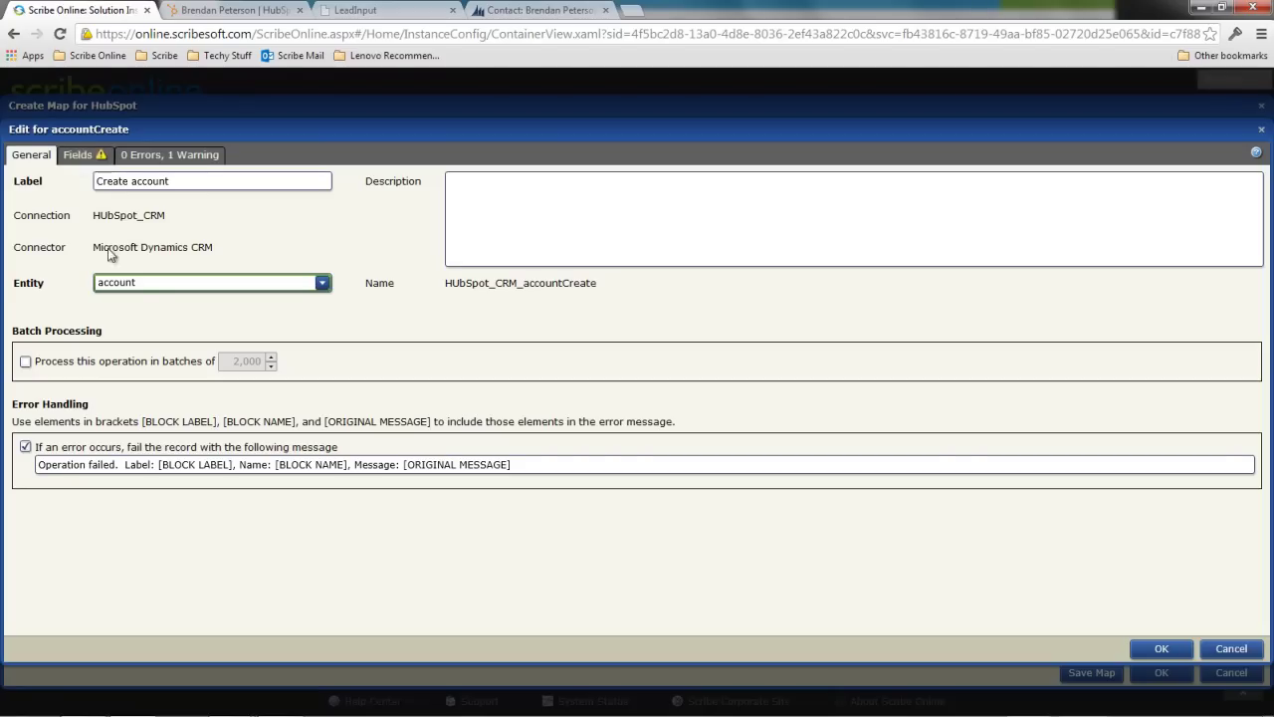
left_click(80, 156)
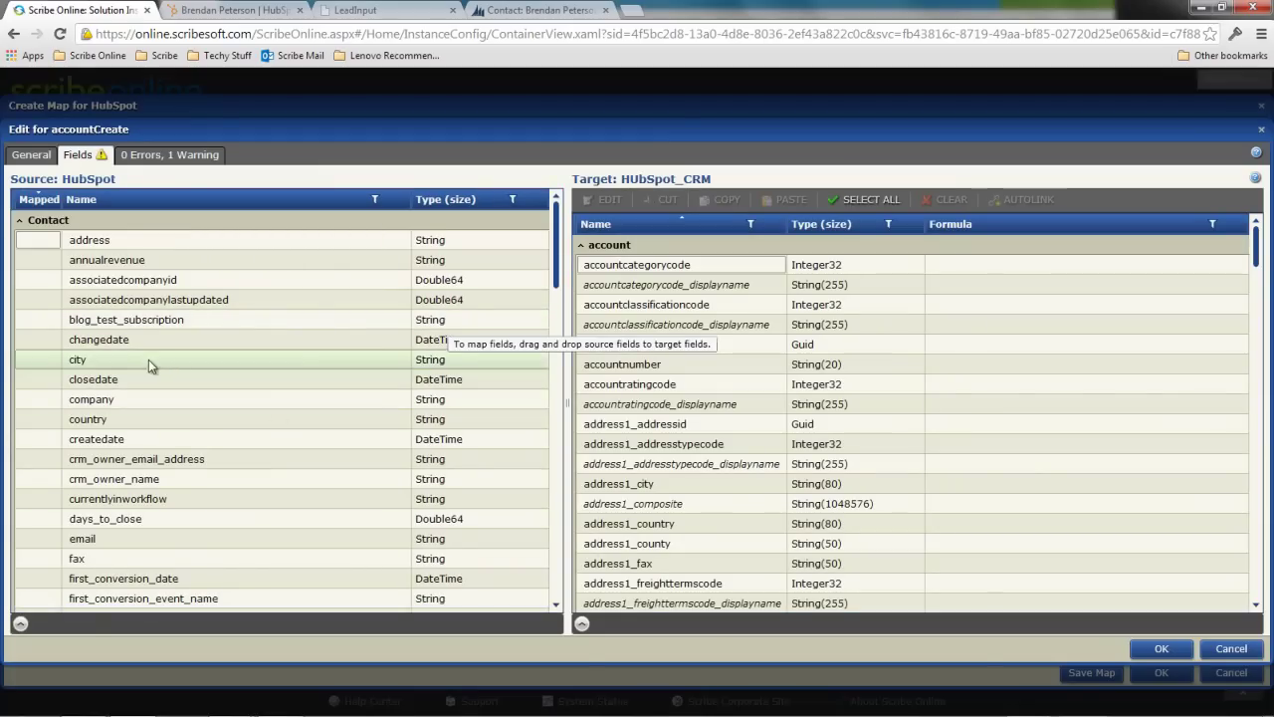
left_click_drag(151, 360, 822, 482)
left_click(1160, 649)
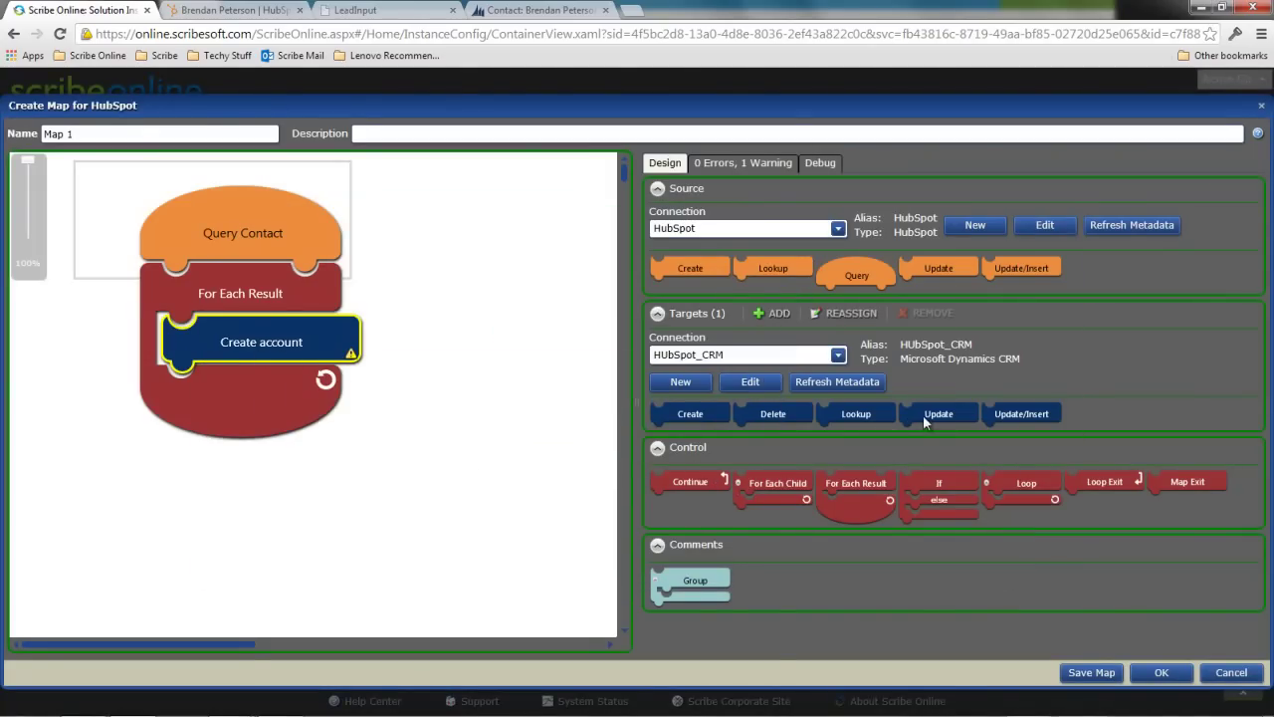
Add a CRM Lookup, an If with Create account and an else Update, then a HubSpot Update
left_click_drag(868, 418, 428, 309)
left_click_drag(930, 487, 379, 365)
left_click_drag(288, 522, 374, 422)
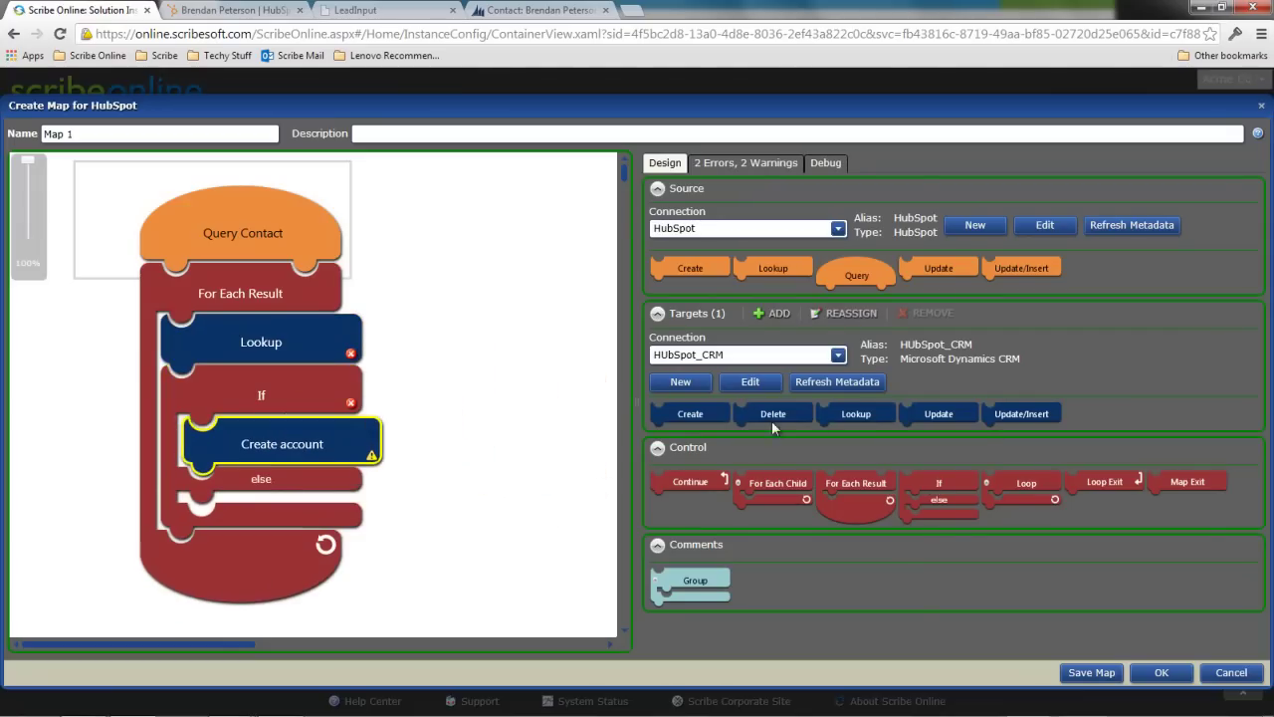
left_click_drag(939, 416, 375, 495)
mouse_move(941, 269)
left_mouse_down()
mouse_move(489, 249)
mouse_move(421, 565)
mouse_move(335, 591)
mouse_move(333, 581)
left_mouse_up()
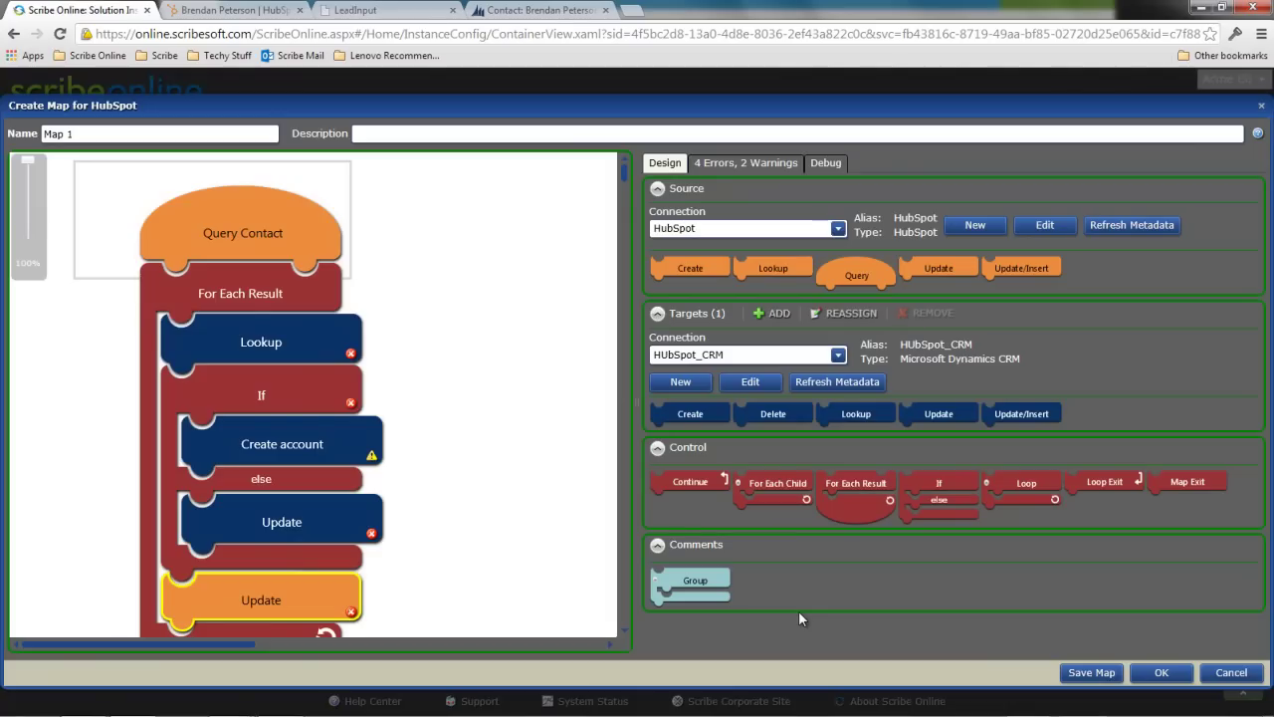
Cancel the new map, returning to the list of eight HubSpot maps
left_click(1232, 671)
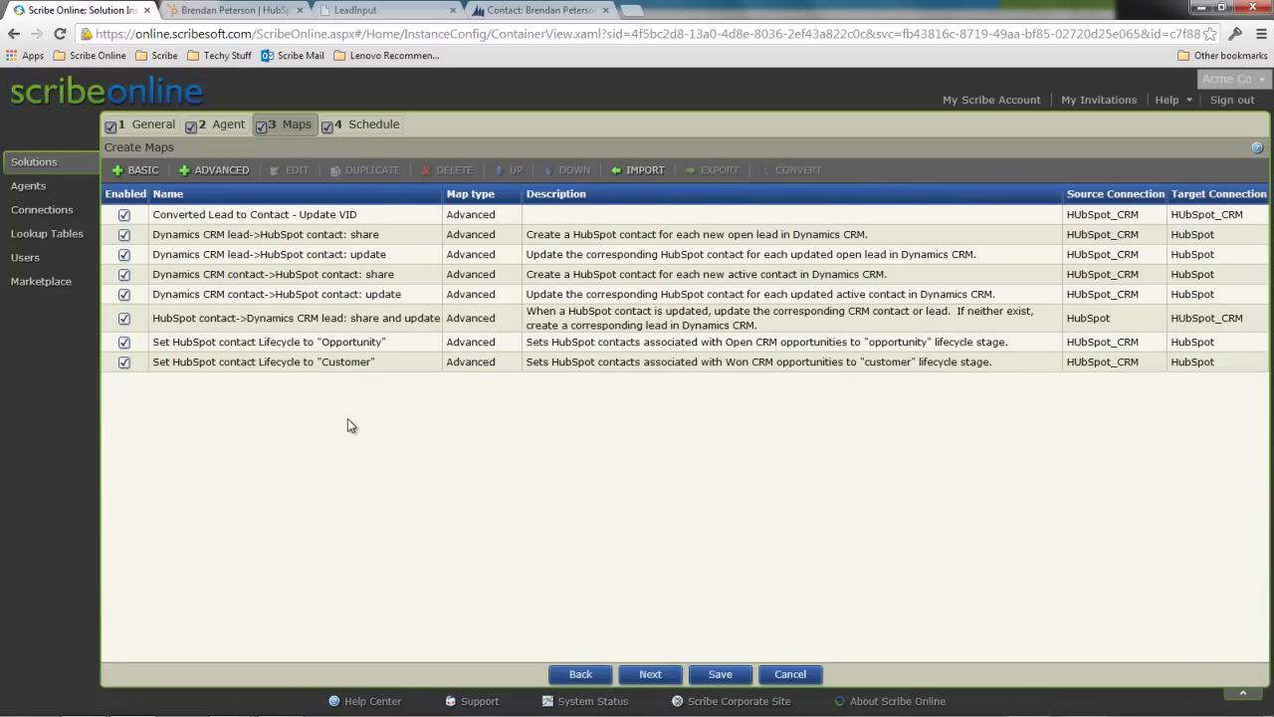